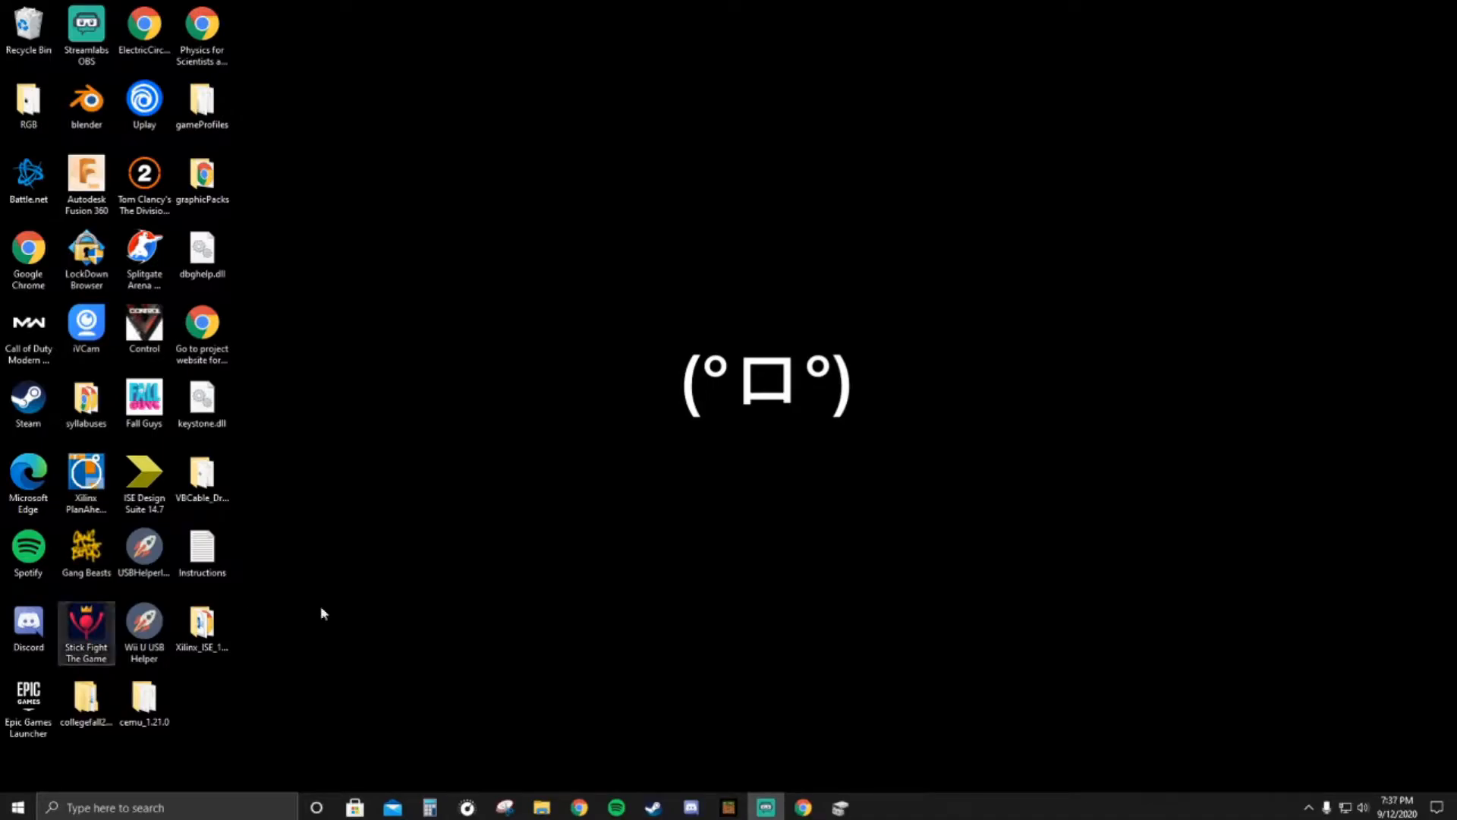
- Open Disk Management and initialize Disk 3 with the GPT (GUID Partition Table) partition style
{"action": "left_click", "coordinate": [542, 807]}
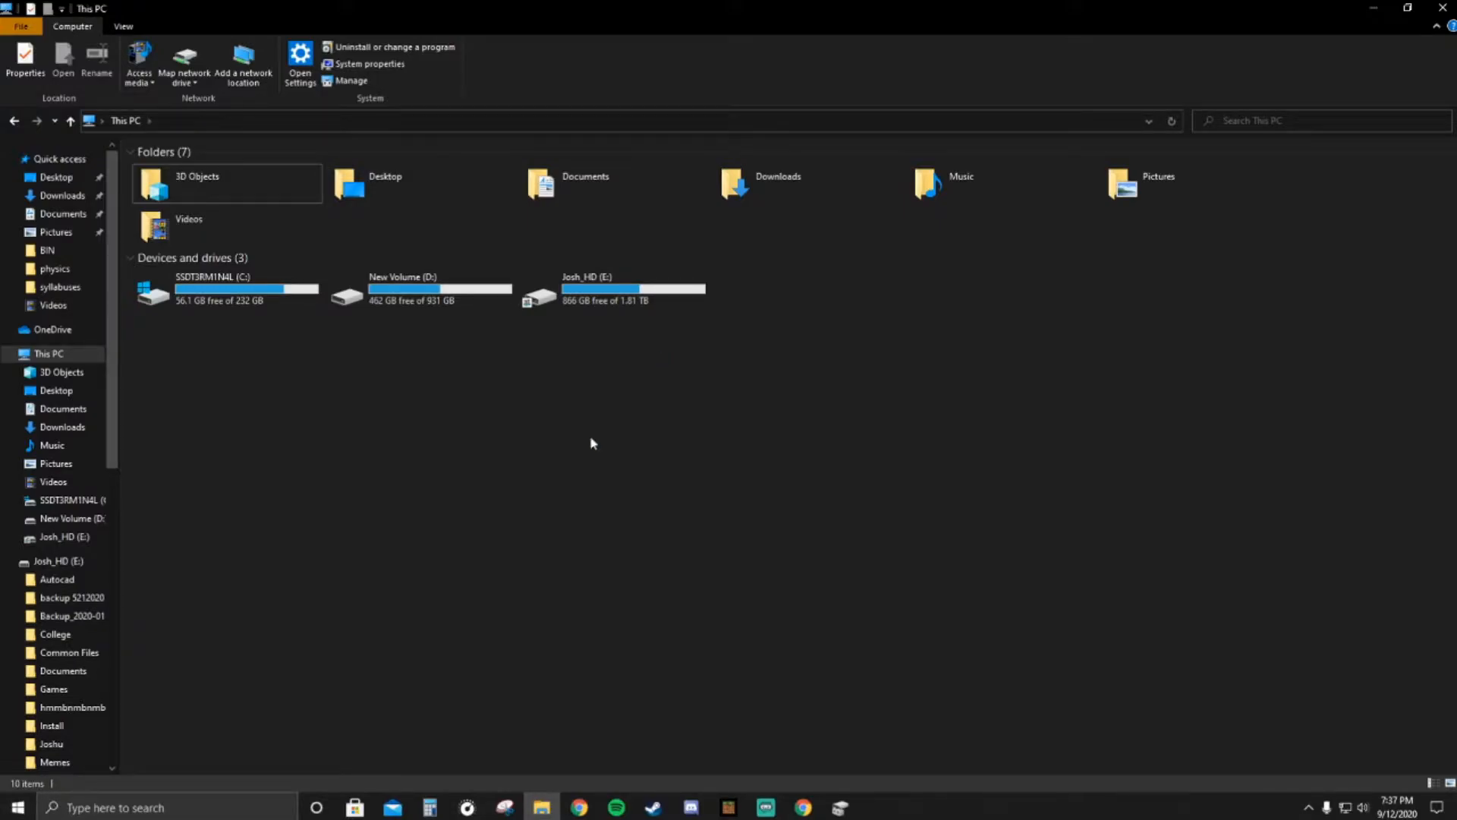
{"action": "left_click", "coordinate": [133, 809]}
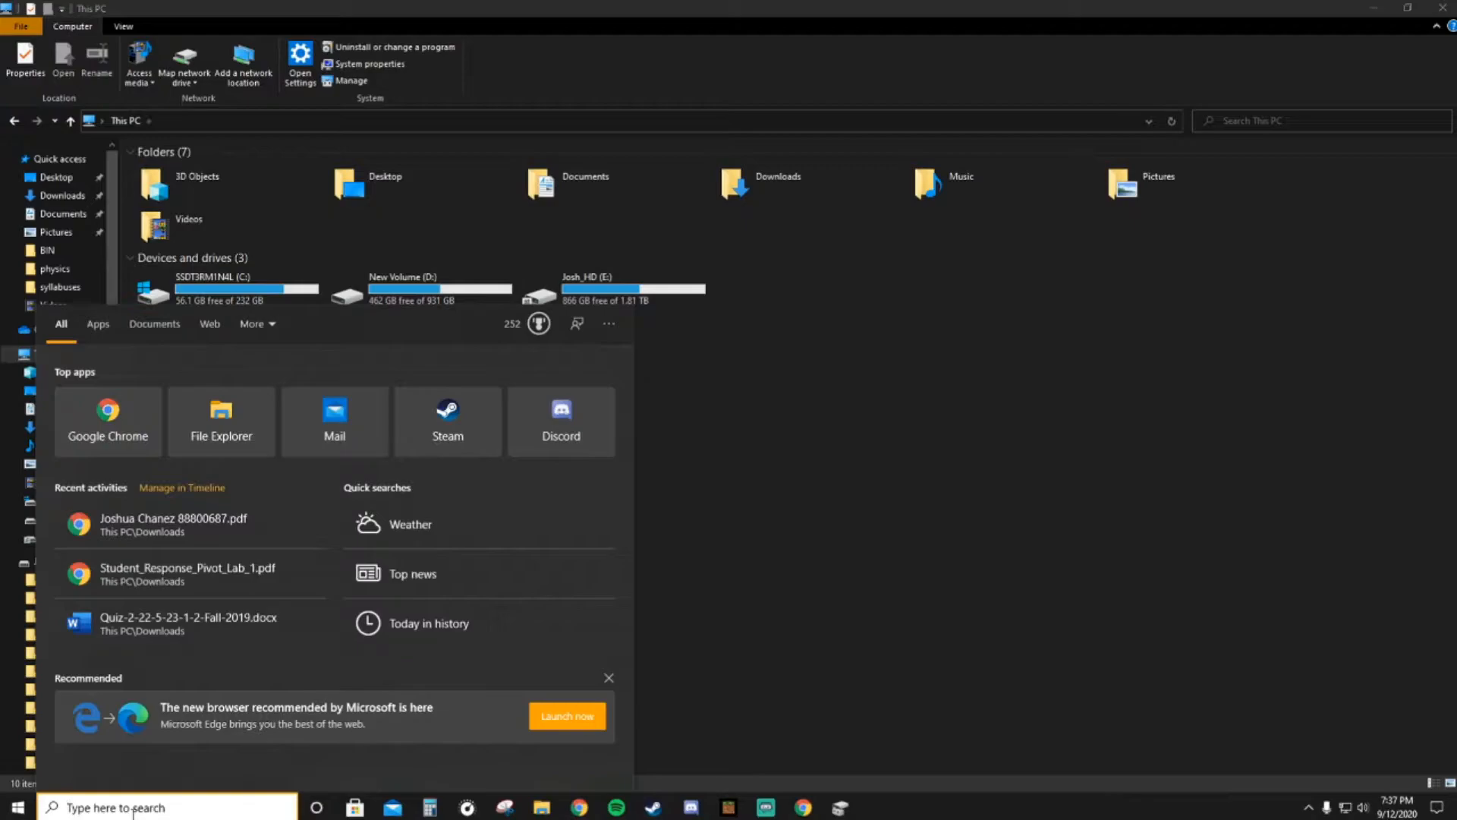
{"action": "type", "text": "disk mana"}
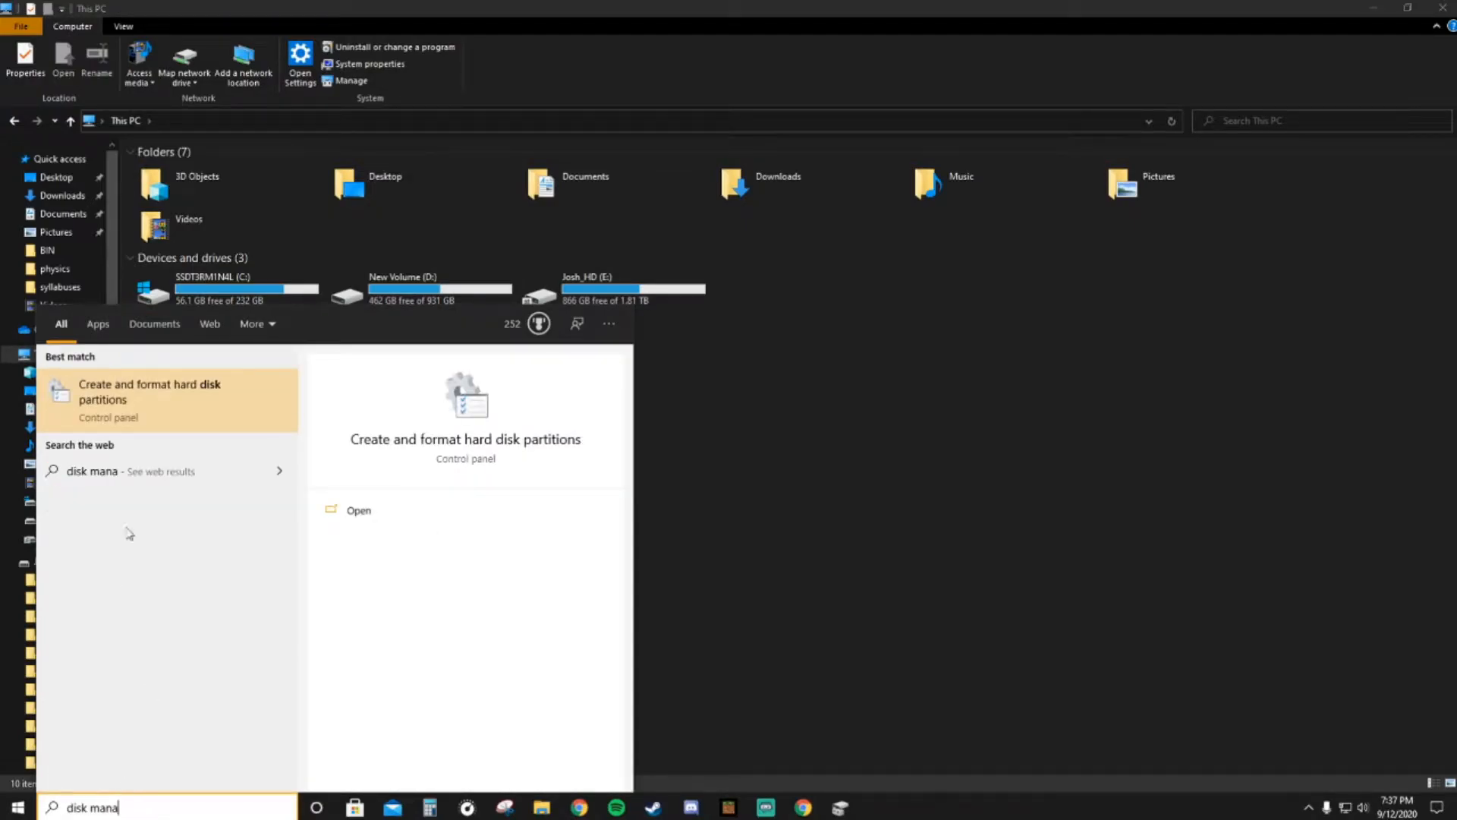
{"action": "left_click", "coordinate": [205, 391]}
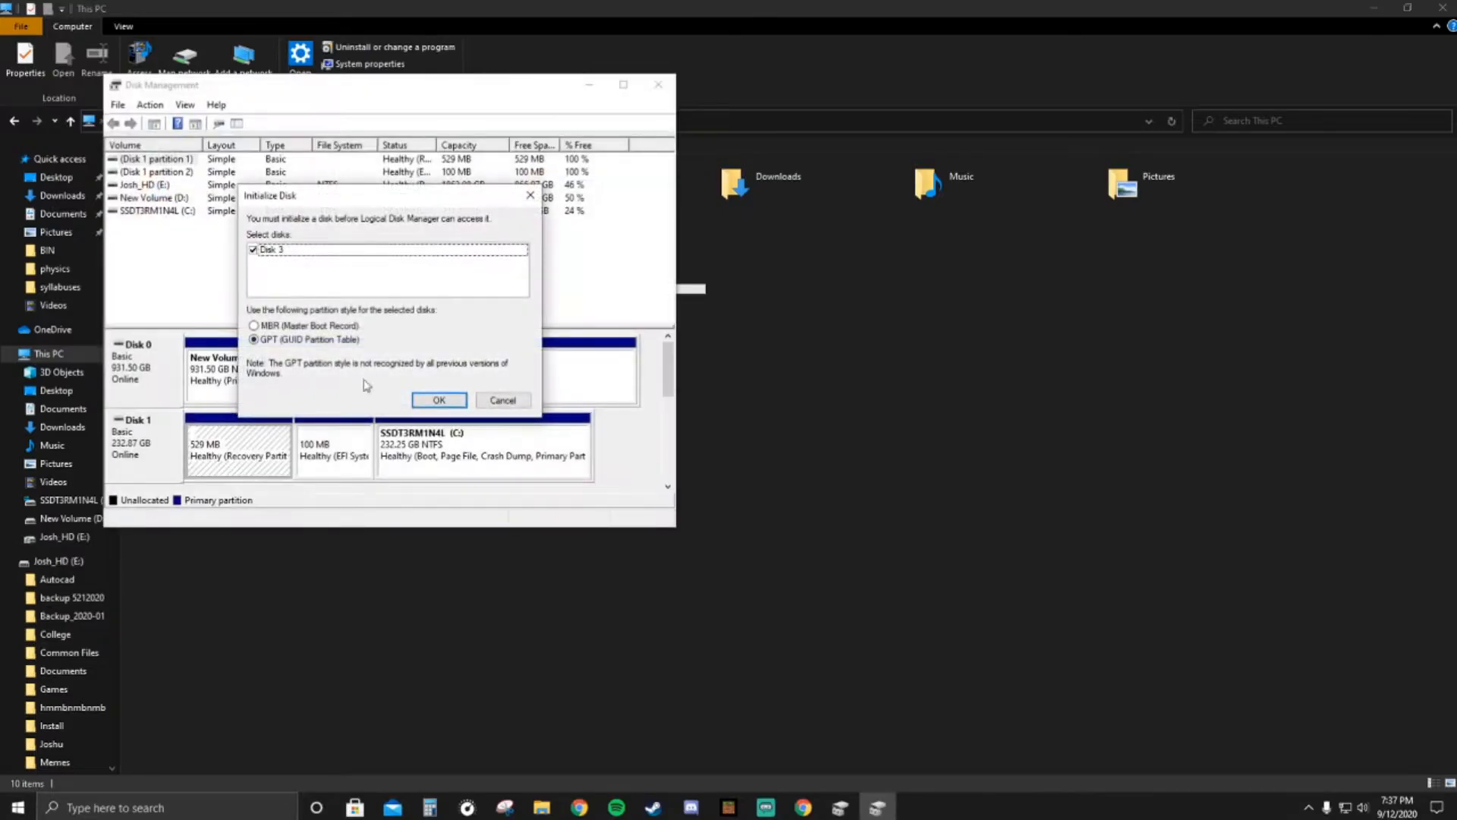
{"action": "left_click", "coordinate": [438, 399]}
{"action": "left_click", "coordinate": [623, 84]}
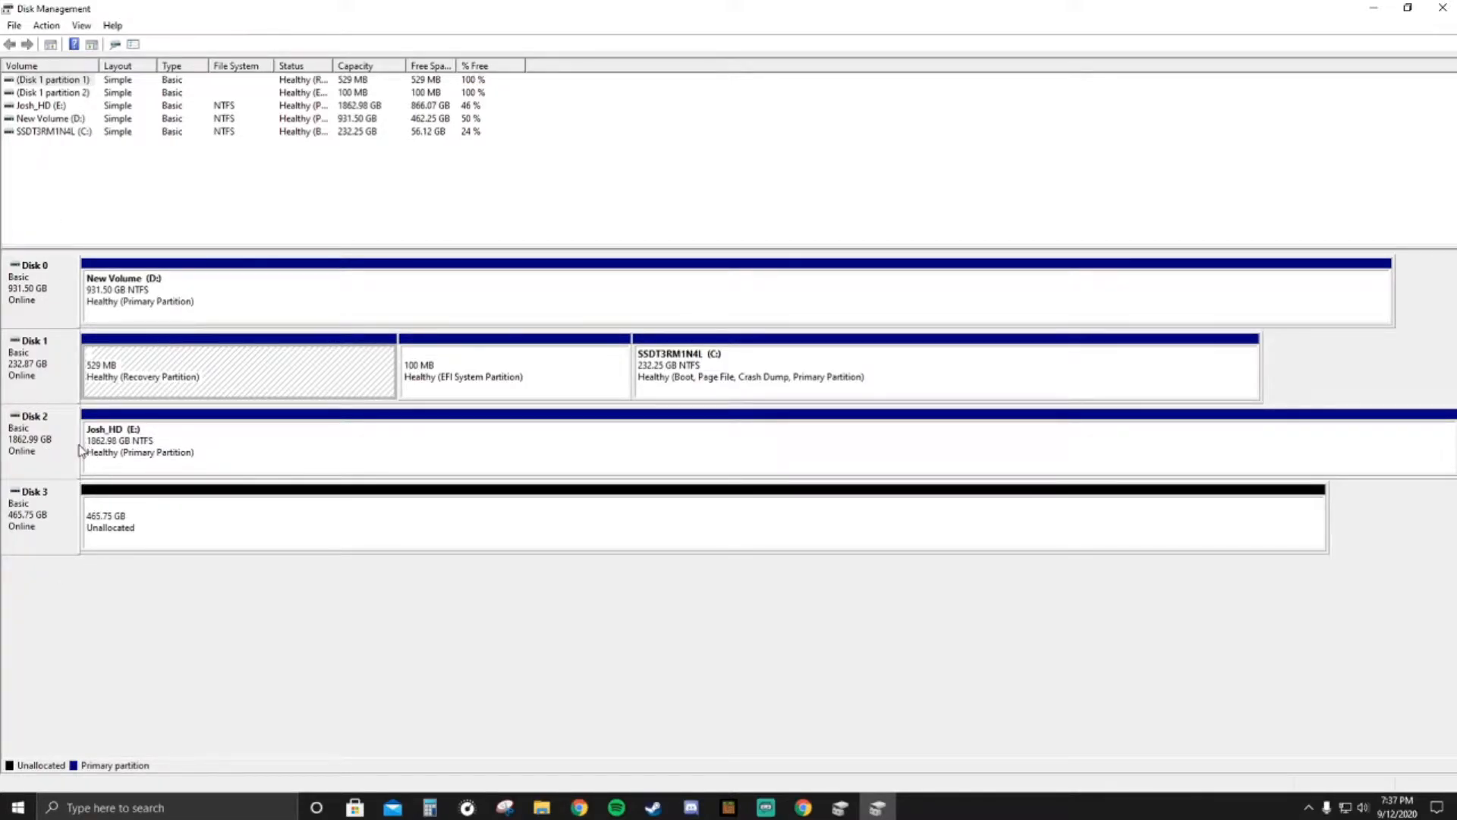
- Compare the drives listed under This PC with the partitions of Disks 0, 1 and 2 in Disk Management
{"action": "left_click", "coordinate": [541, 807]}
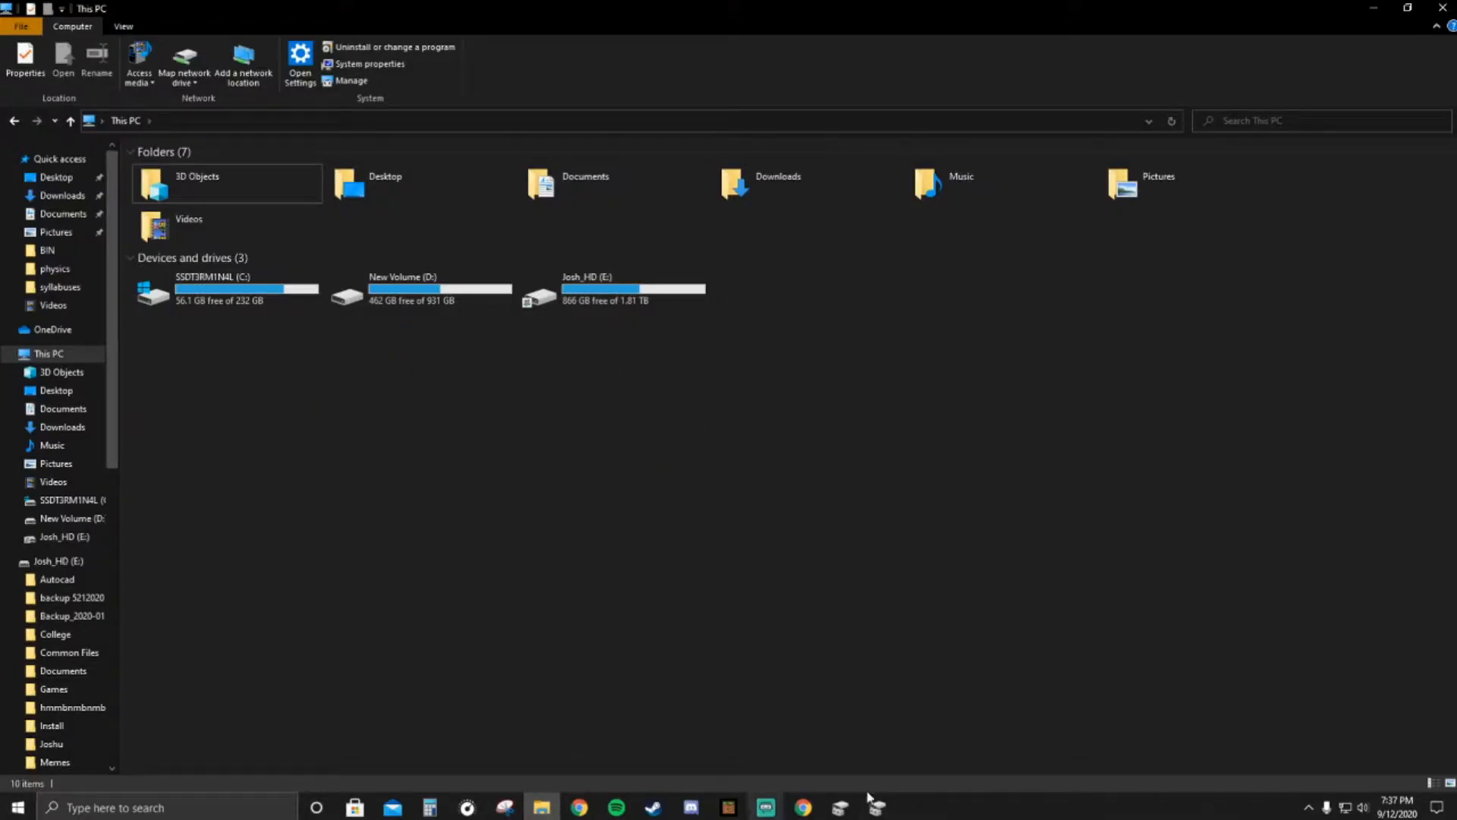
{"action": "left_click", "coordinate": [885, 807]}
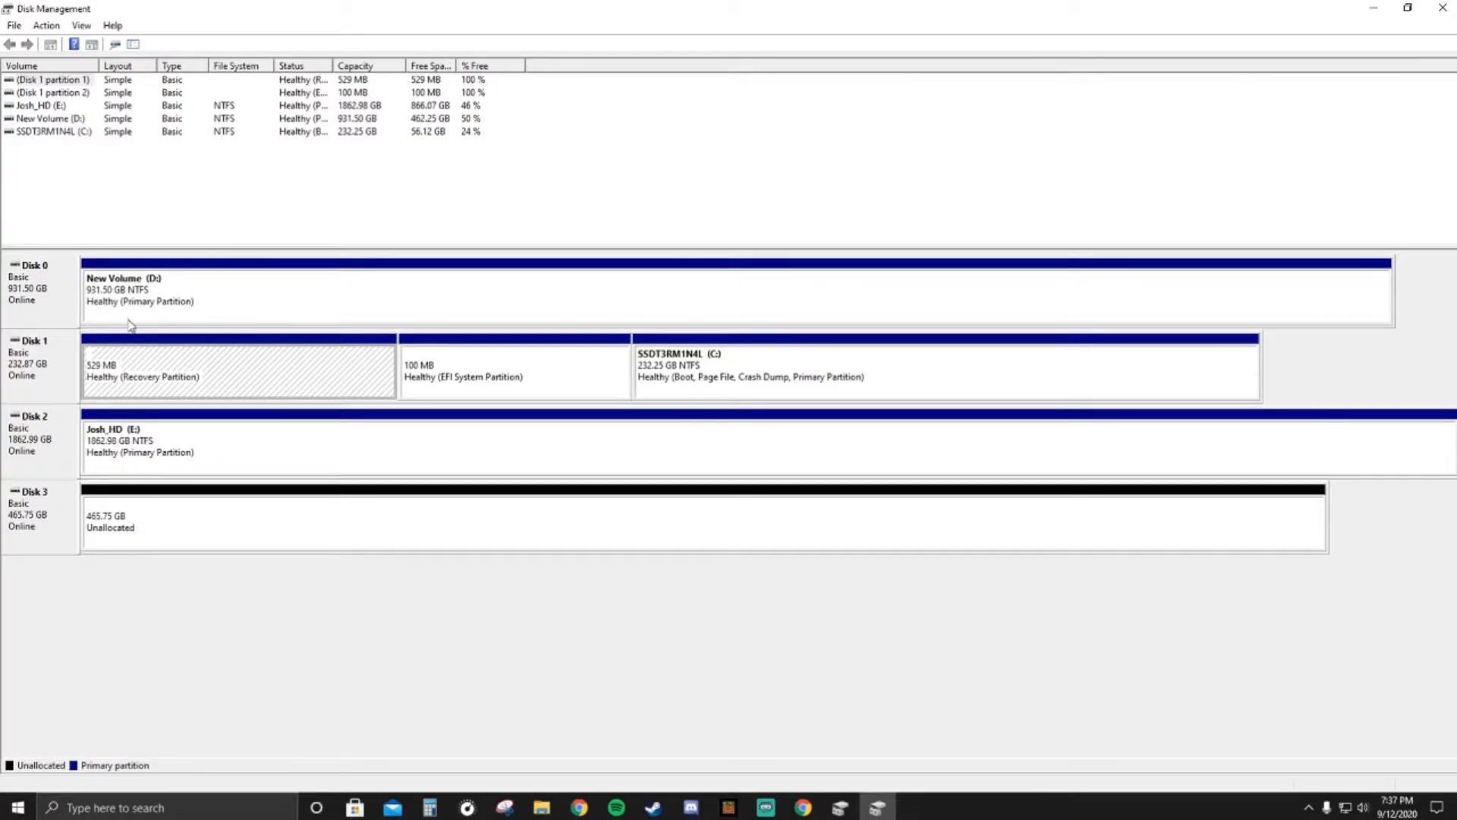
{"action": "left_click", "coordinate": [419, 367]}
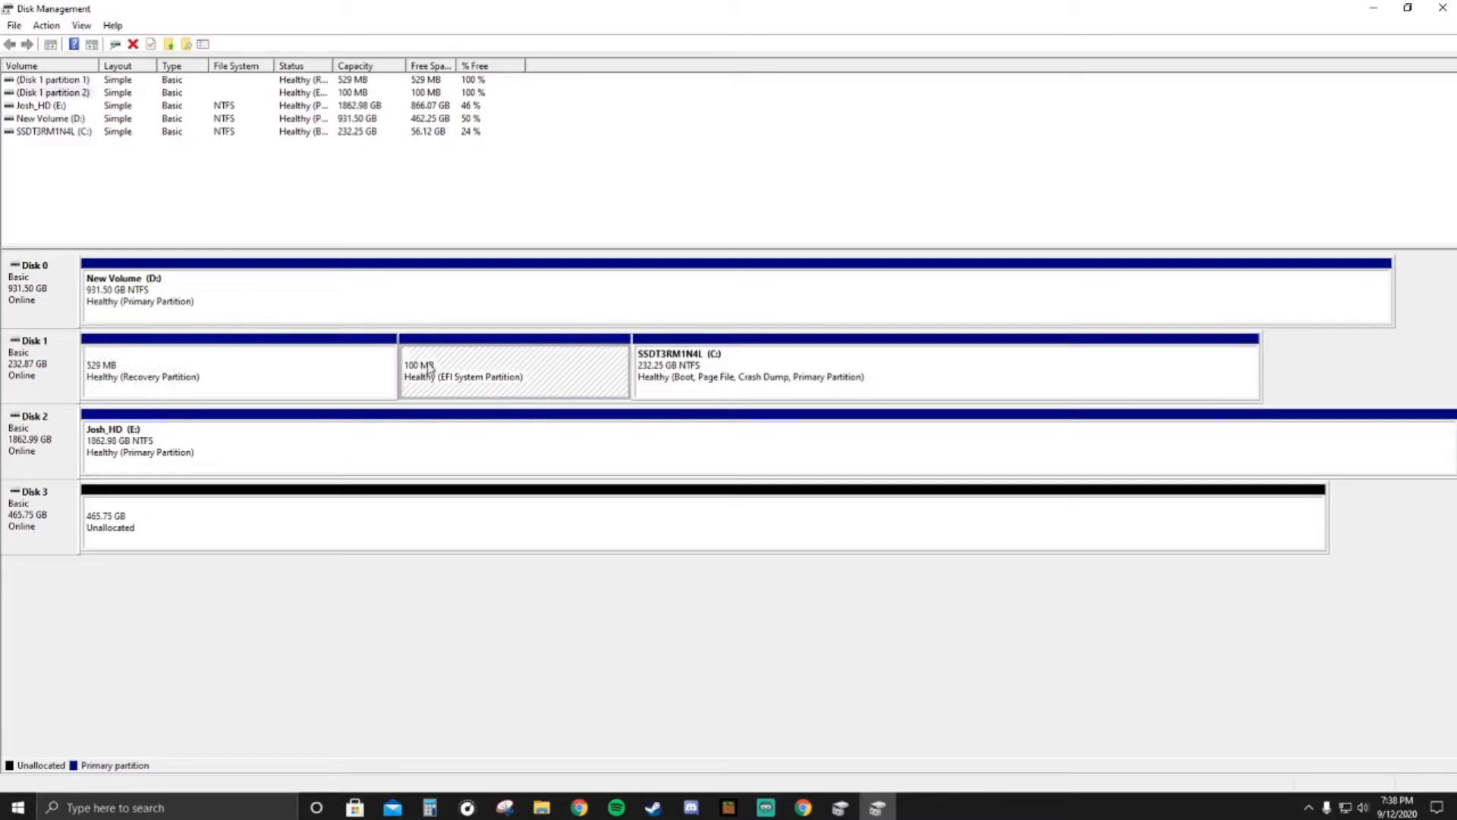
{"action": "left_click", "coordinate": [779, 399]}
{"action": "left_click", "coordinate": [325, 314]}
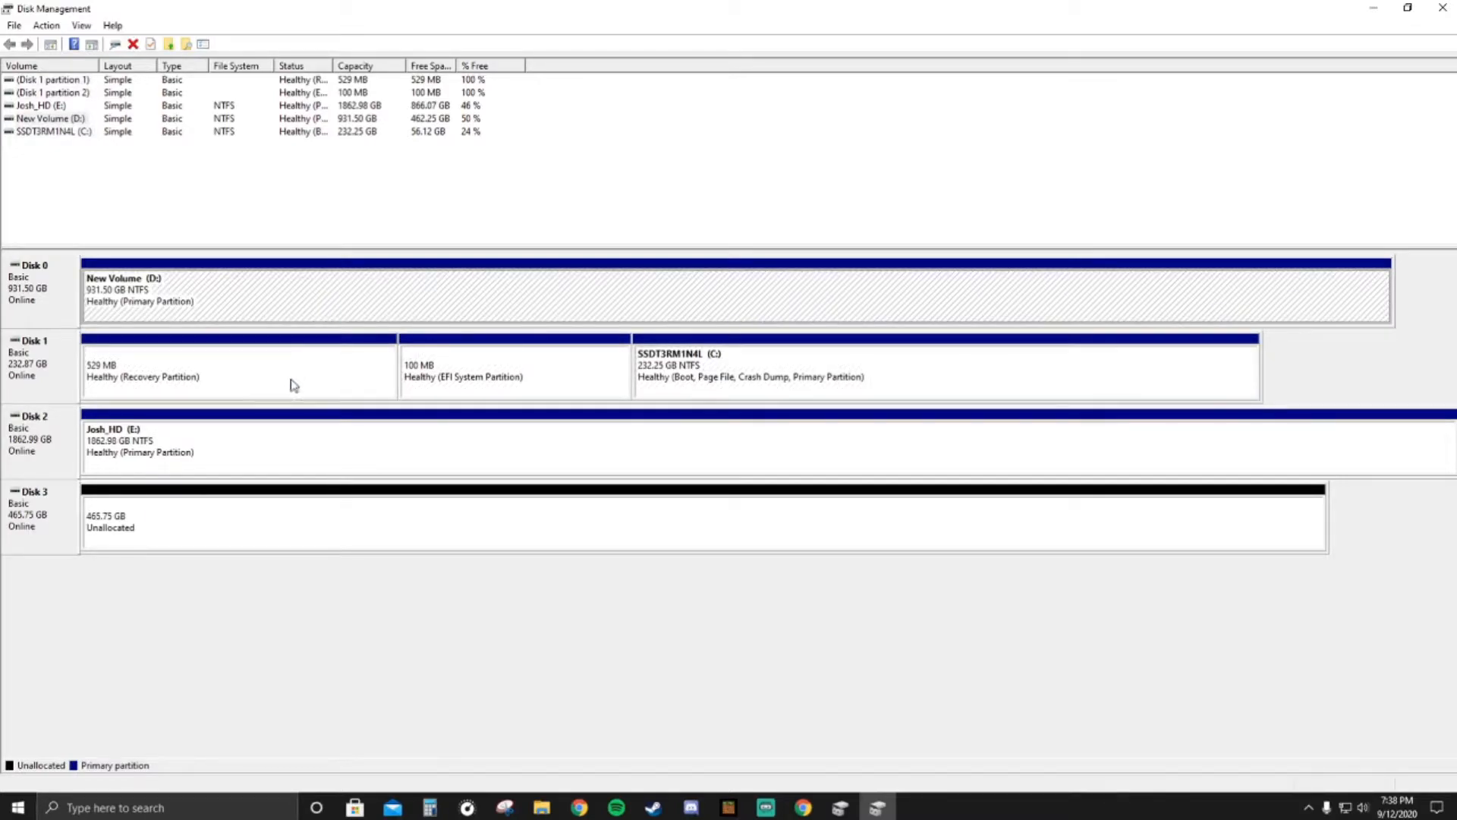
{"action": "left_click", "coordinate": [291, 447]}
{"action": "left_click", "coordinate": [328, 374]}
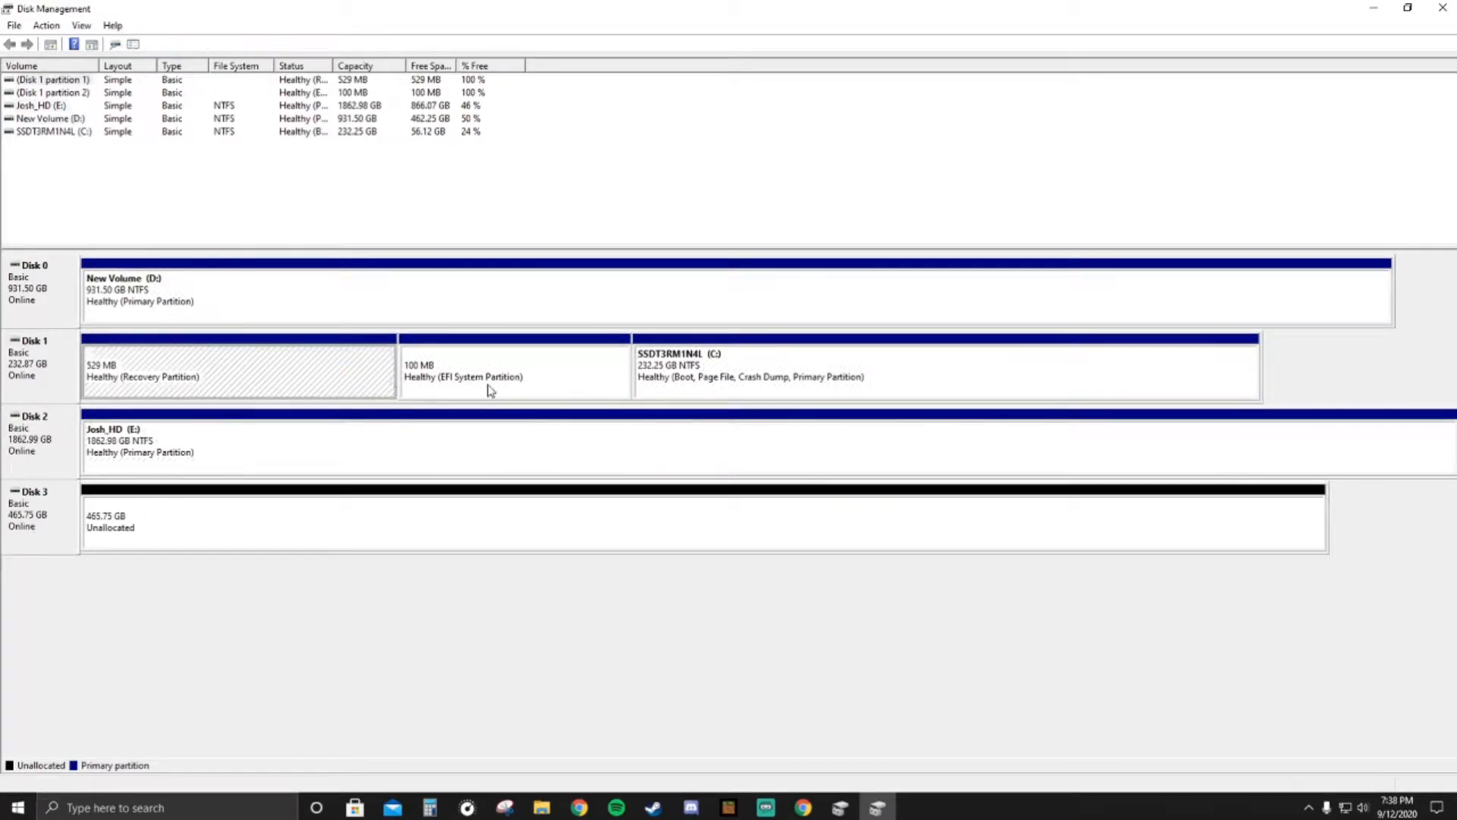
{"action": "left_click", "coordinate": [314, 300]}
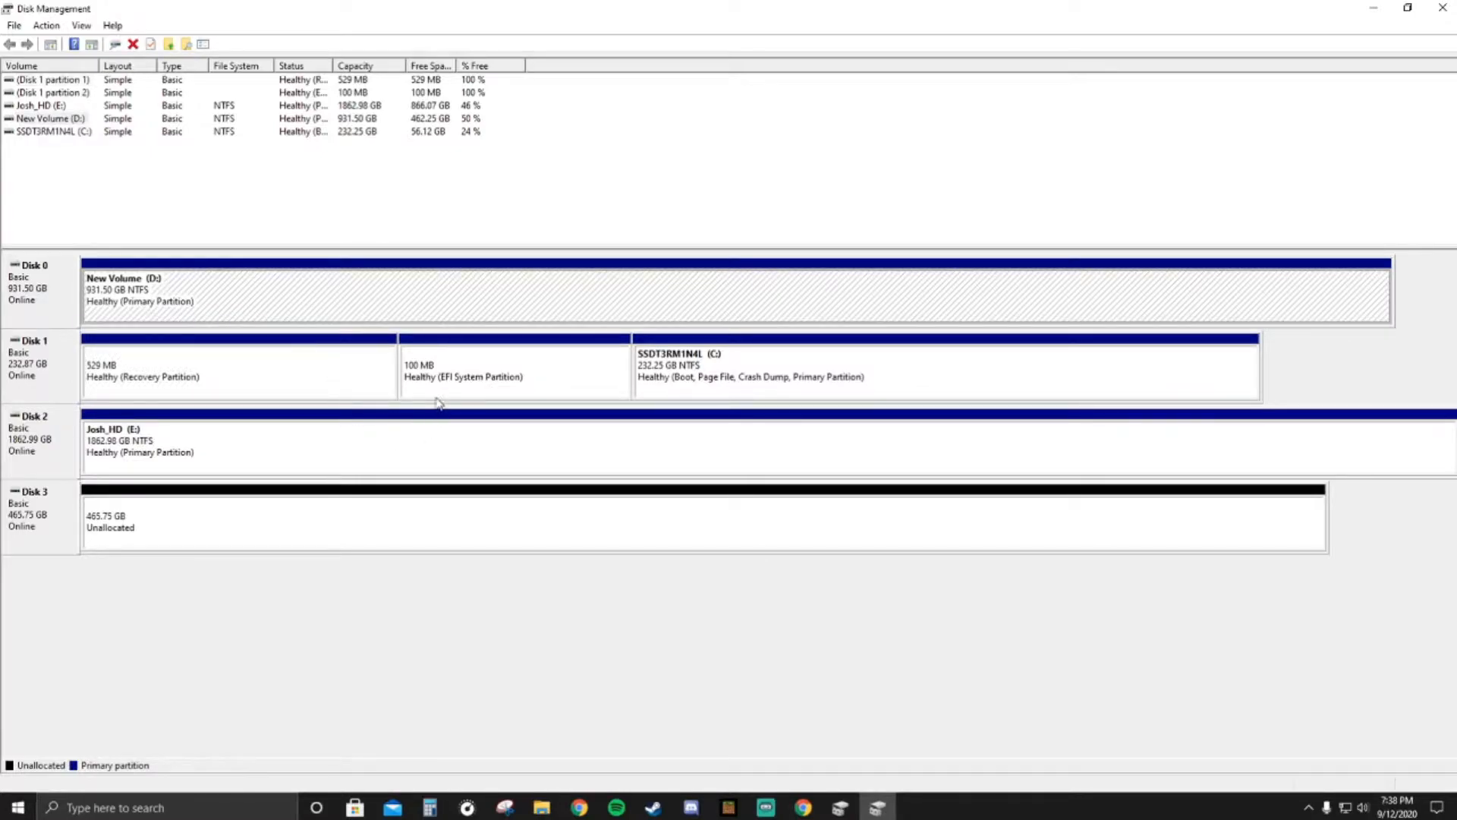
{"action": "left_click", "coordinate": [339, 374]}
{"action": "left_click", "coordinate": [514, 383]}
{"action": "left_click", "coordinate": [745, 394]}
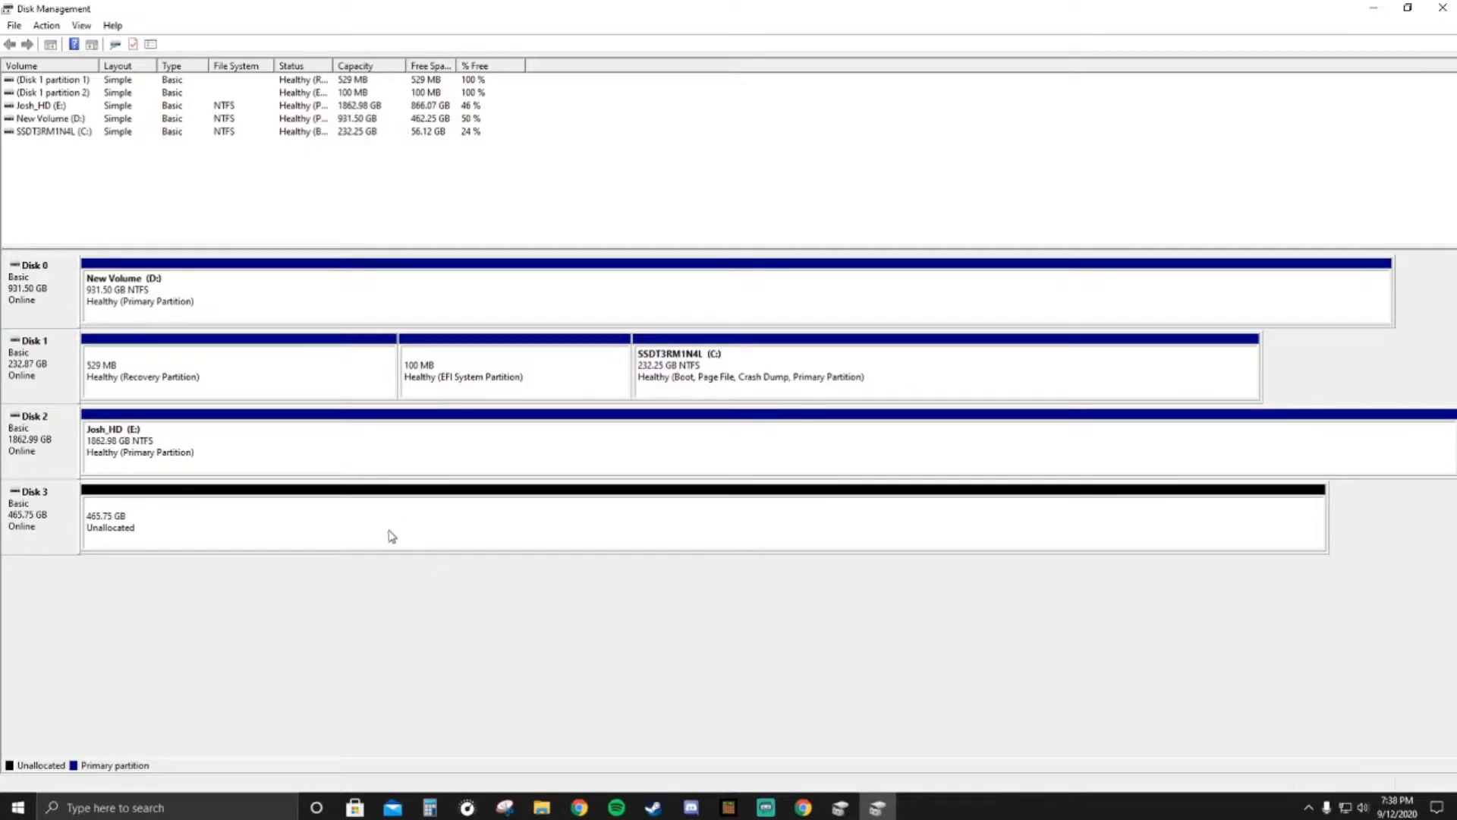
- Create a full-size simple volume on Disk 3 with drive letter F, quick-formatted as NTFS and labelled New Volume, and check it under This PC
{"action": "right_click", "coordinate": [189, 533]}
{"action": "left_click", "coordinate": [251, 541]}
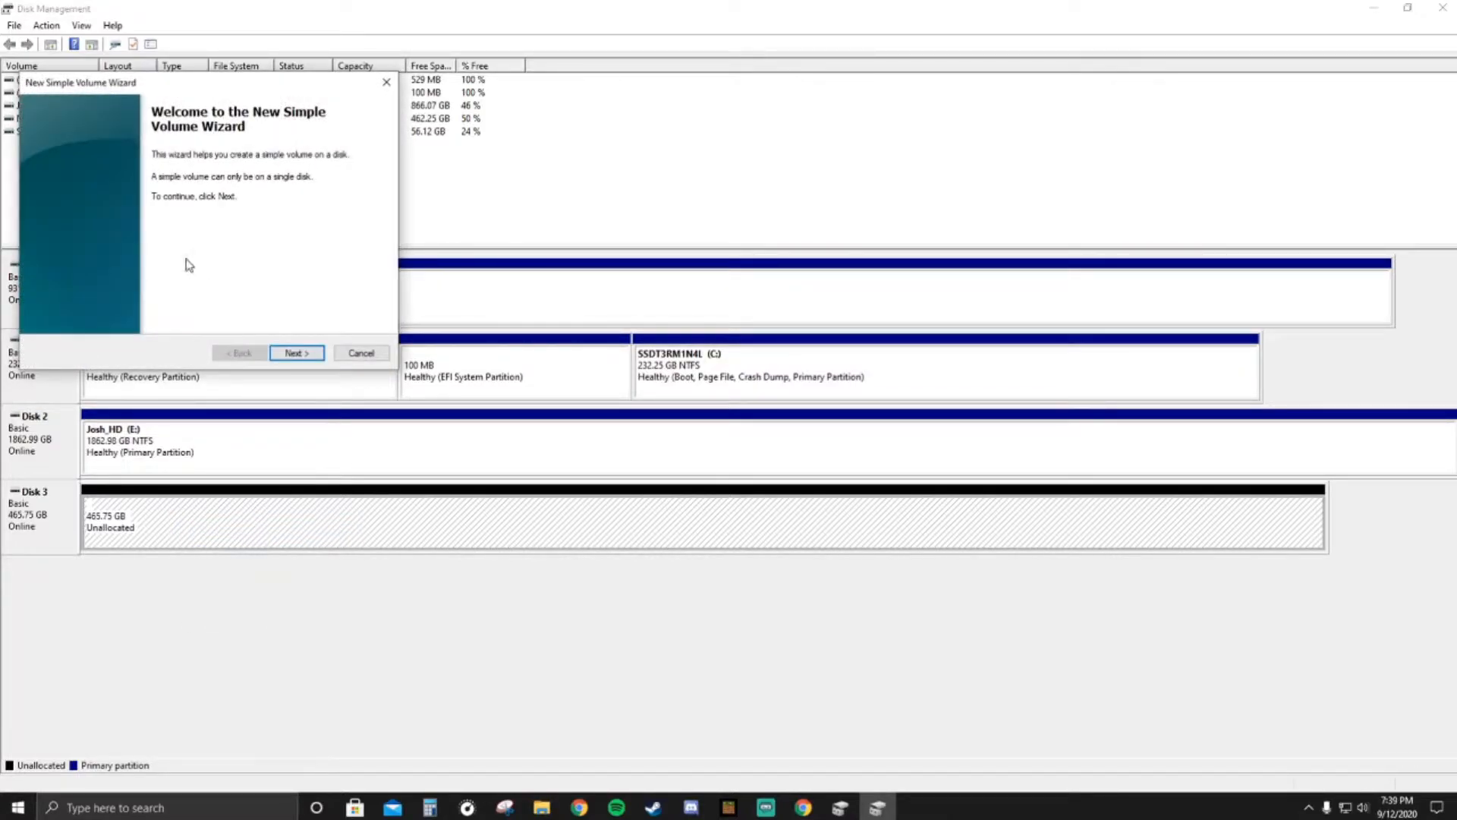
{"action": "left_click", "coordinate": [298, 354]}
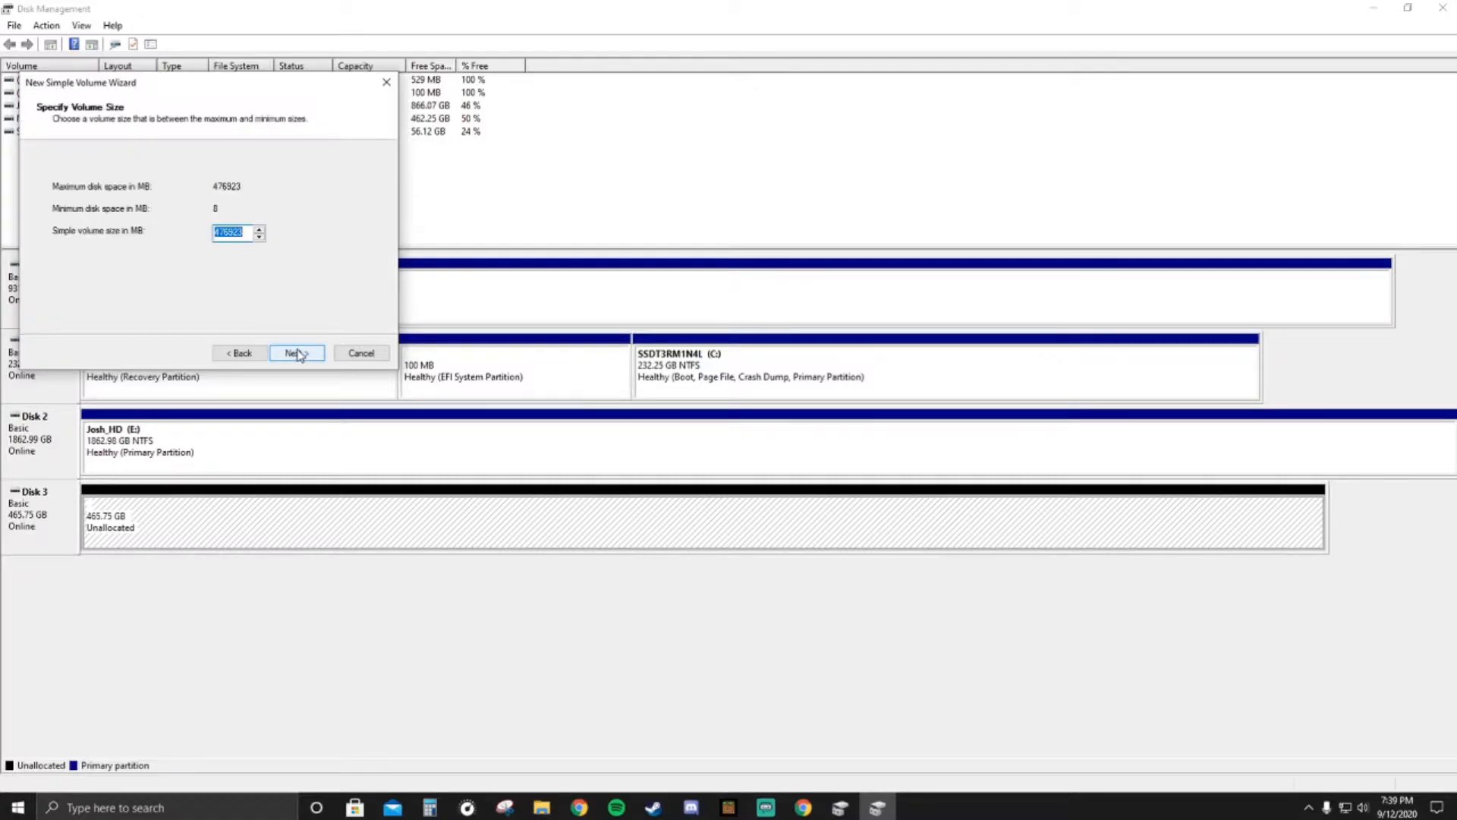
{"action": "left_click", "coordinate": [299, 353]}
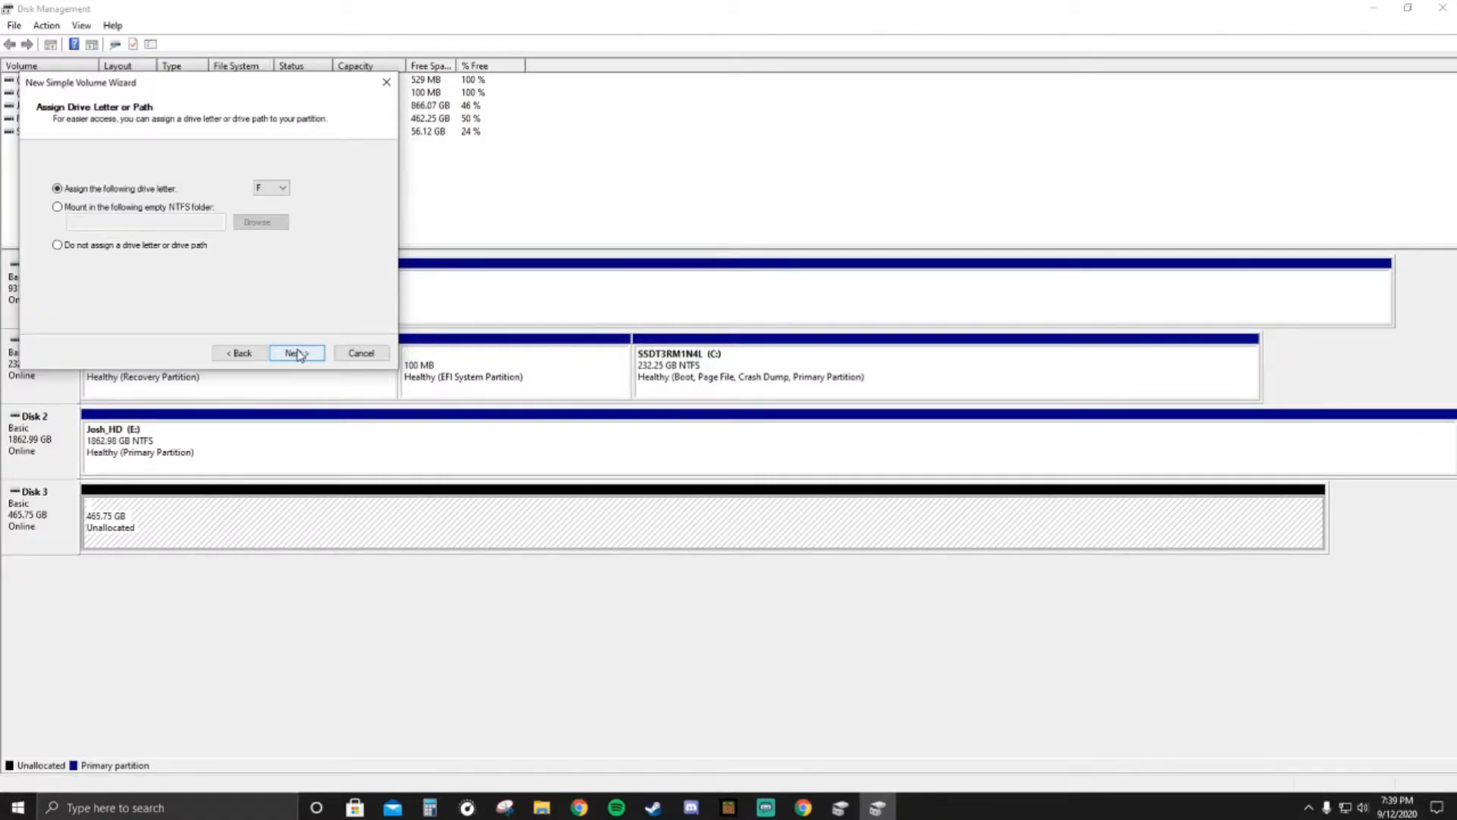
{"action": "left_click", "coordinate": [284, 187]}
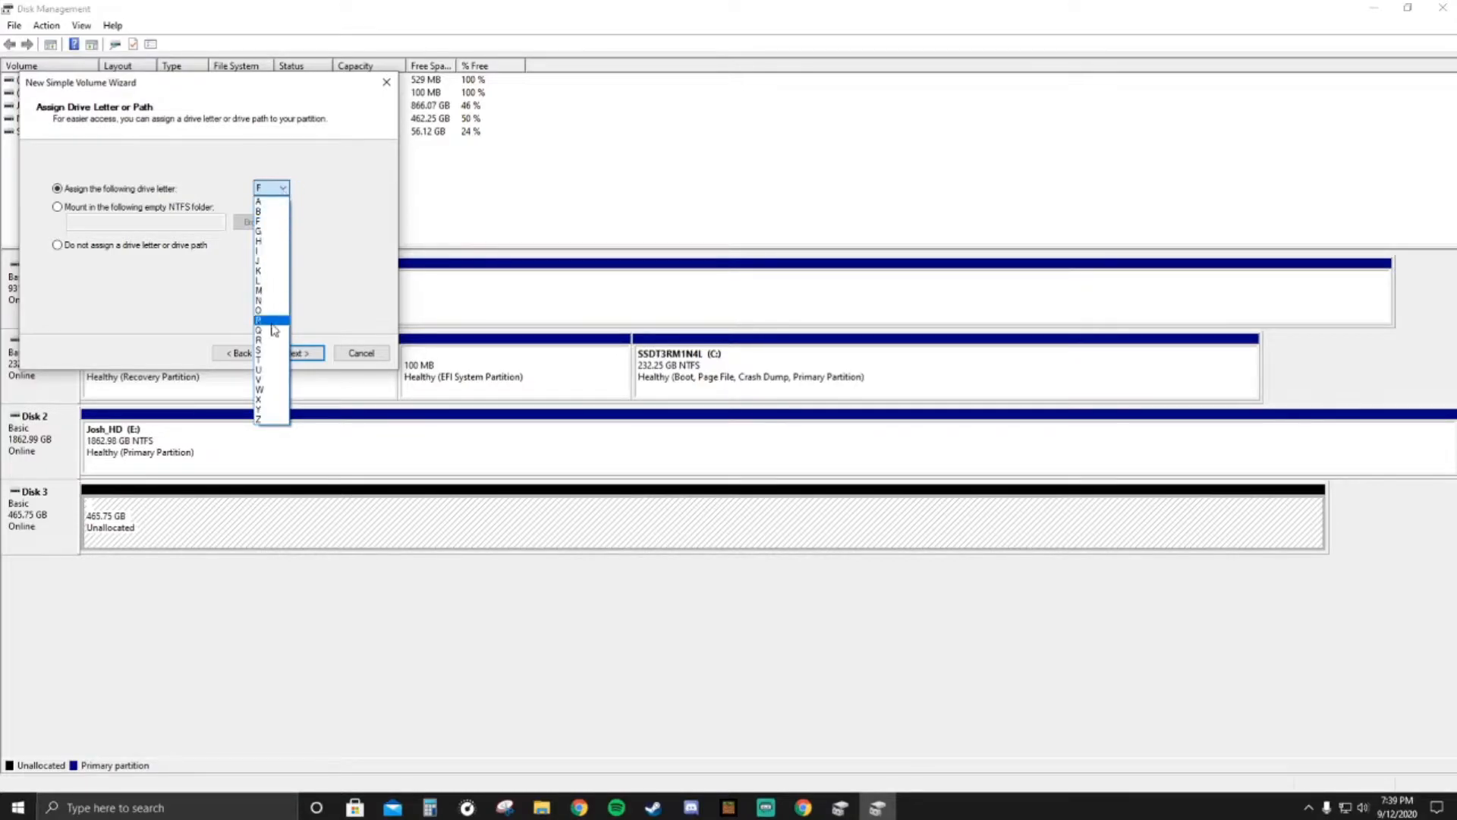
{"action": "left_click", "coordinate": [284, 189]}
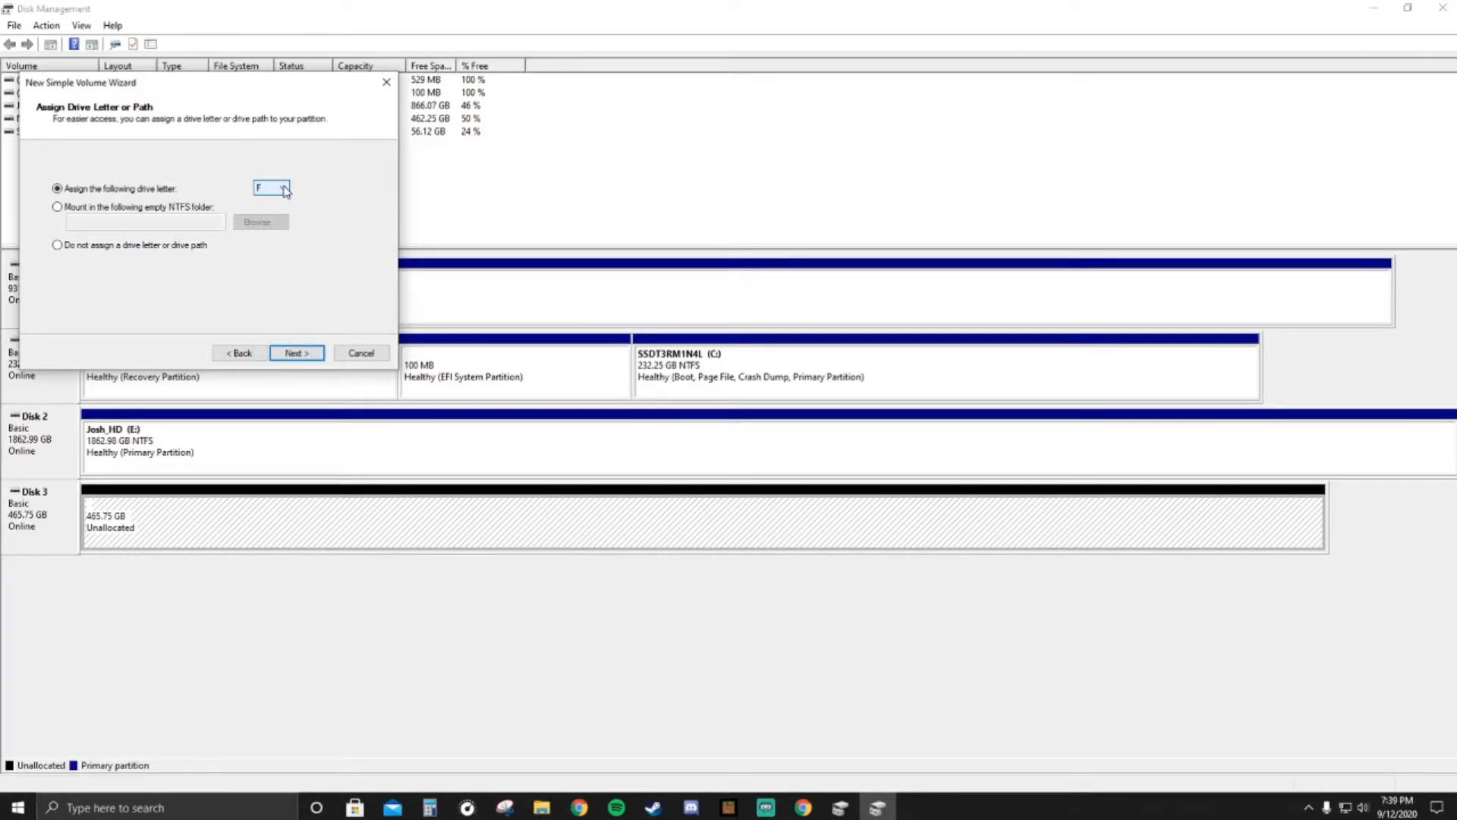
{"action": "left_click", "coordinate": [297, 356]}
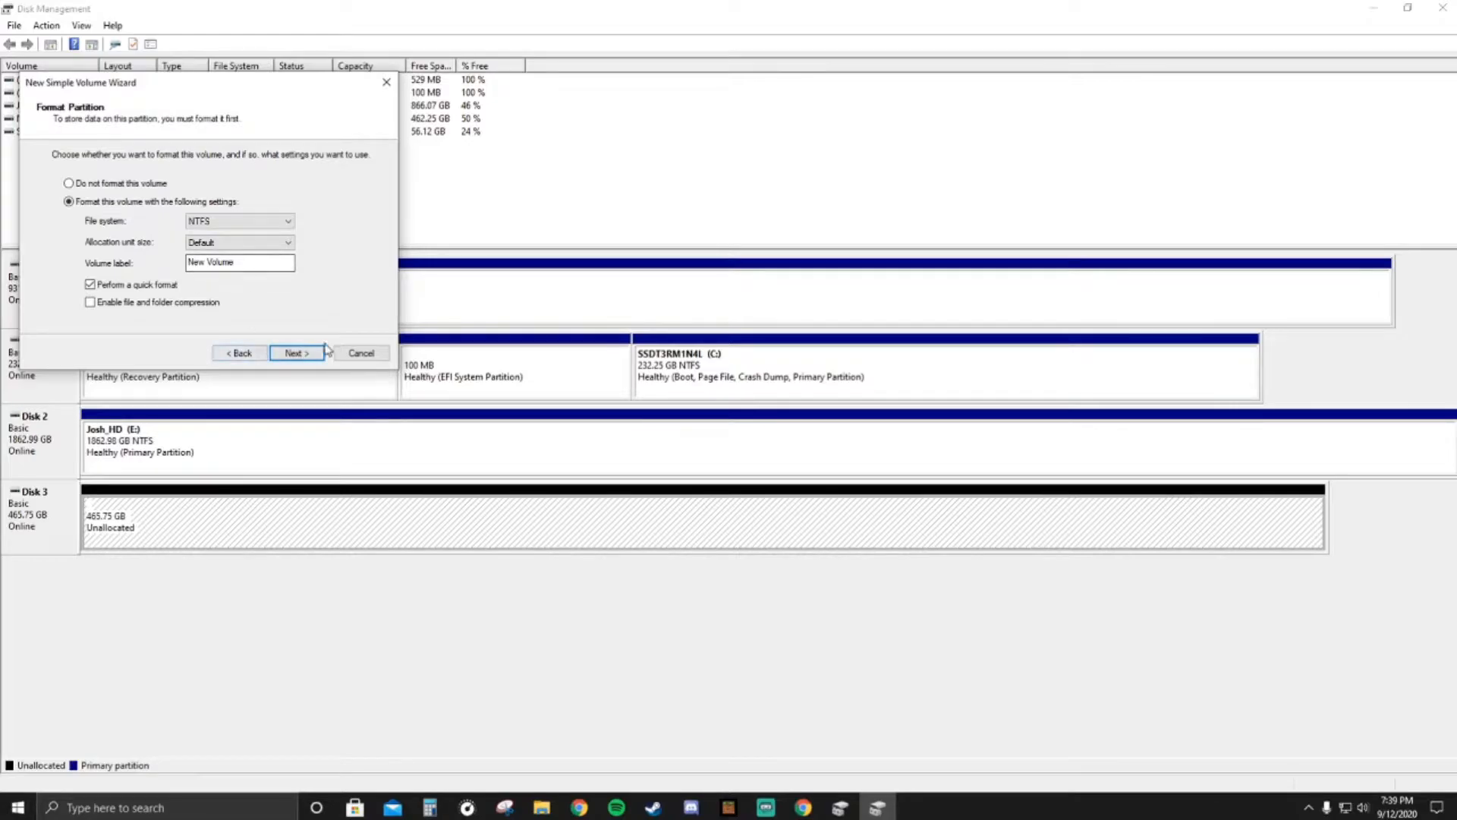
{"action": "left_click", "coordinate": [295, 354]}
{"action": "left_click", "coordinate": [297, 353]}
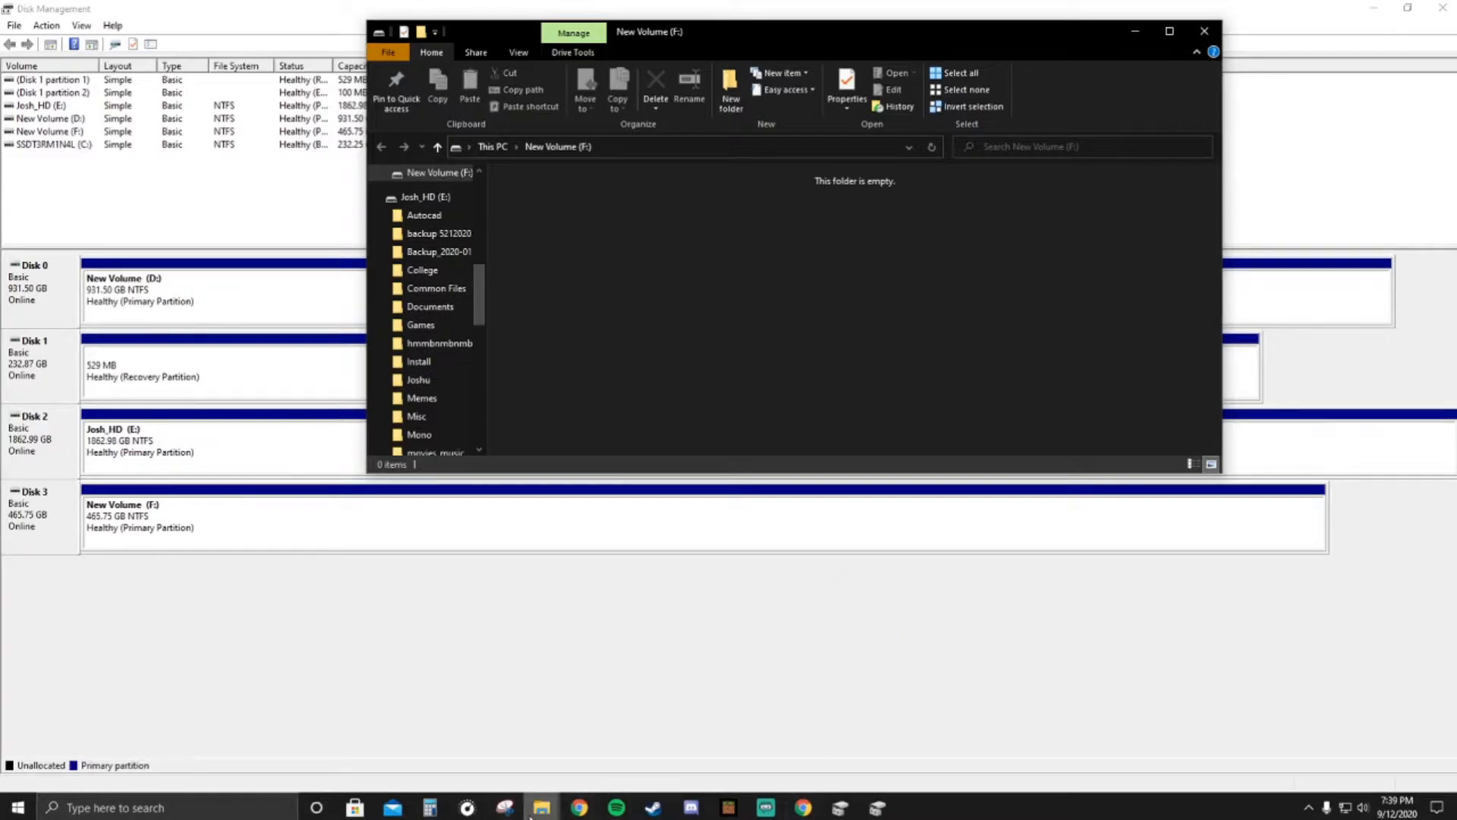
{"action": "mouse_move", "coordinate": [541, 807]}
{"action": "left_click", "coordinate": [456, 736]}
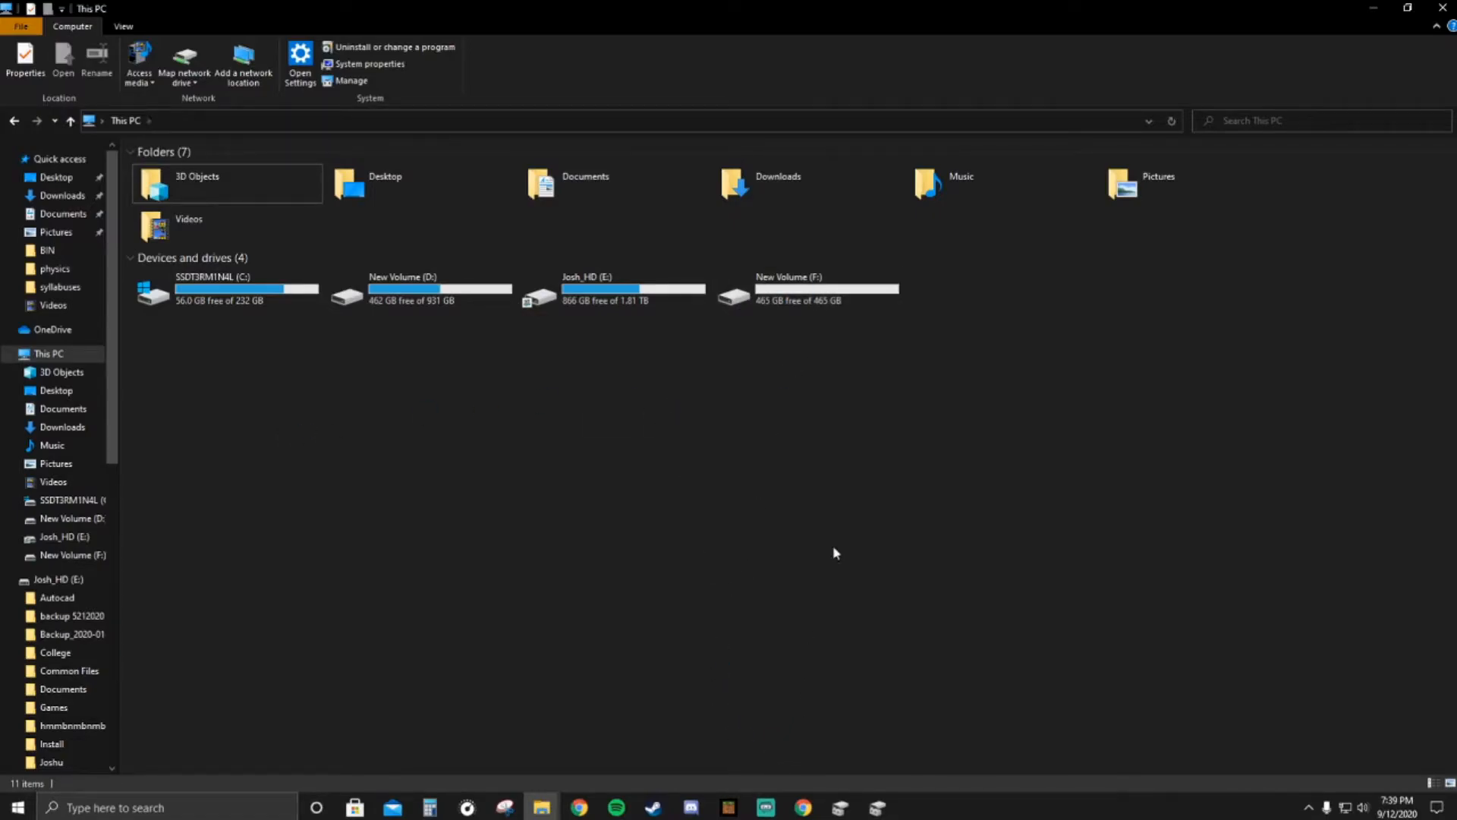
- Delete the New Volume (F:) partition from Disk 3 in Disk Management
{"action": "left_click", "coordinate": [878, 807]}
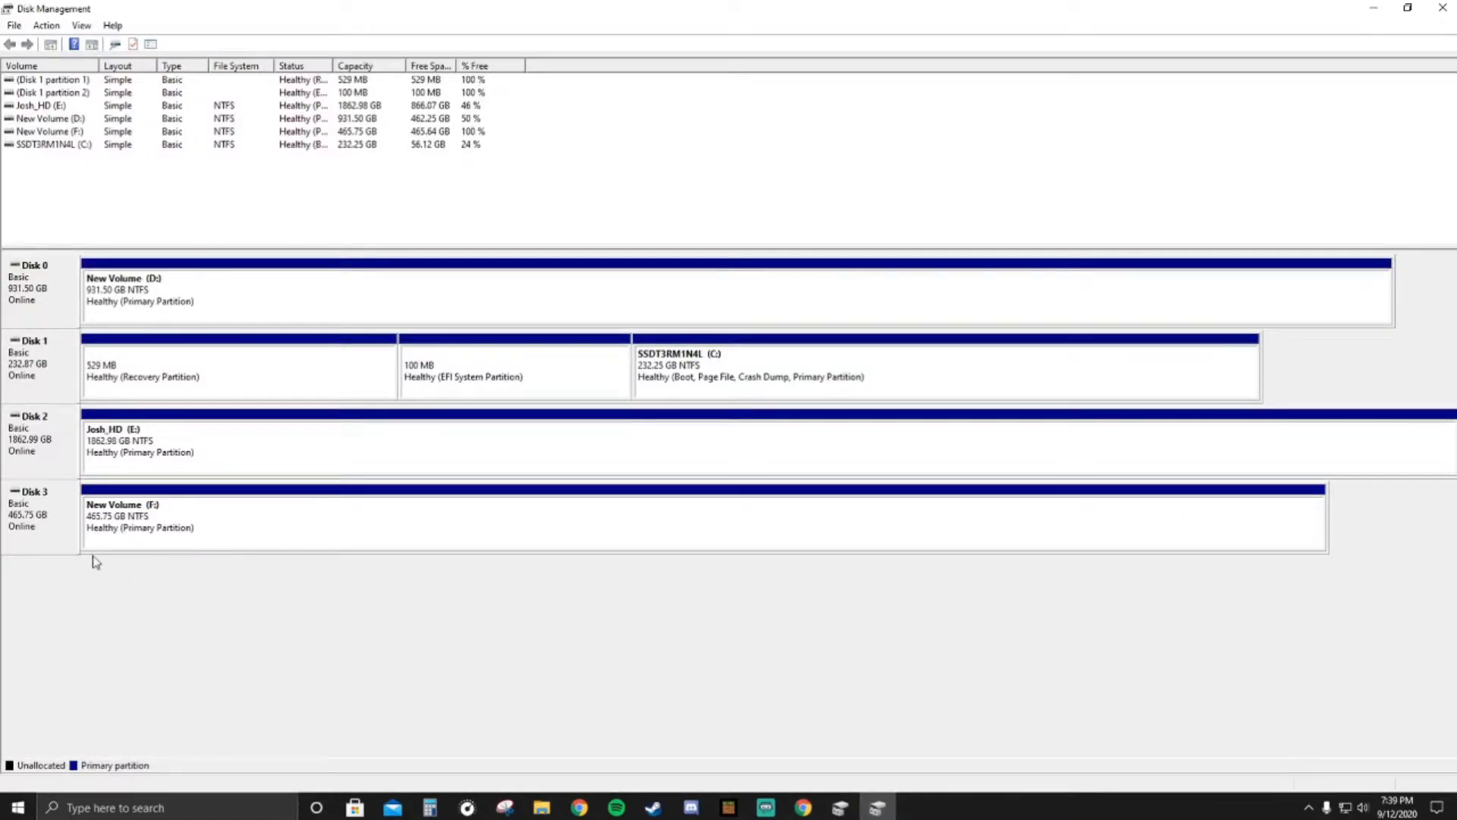
{"action": "right_click", "coordinate": [154, 544]}
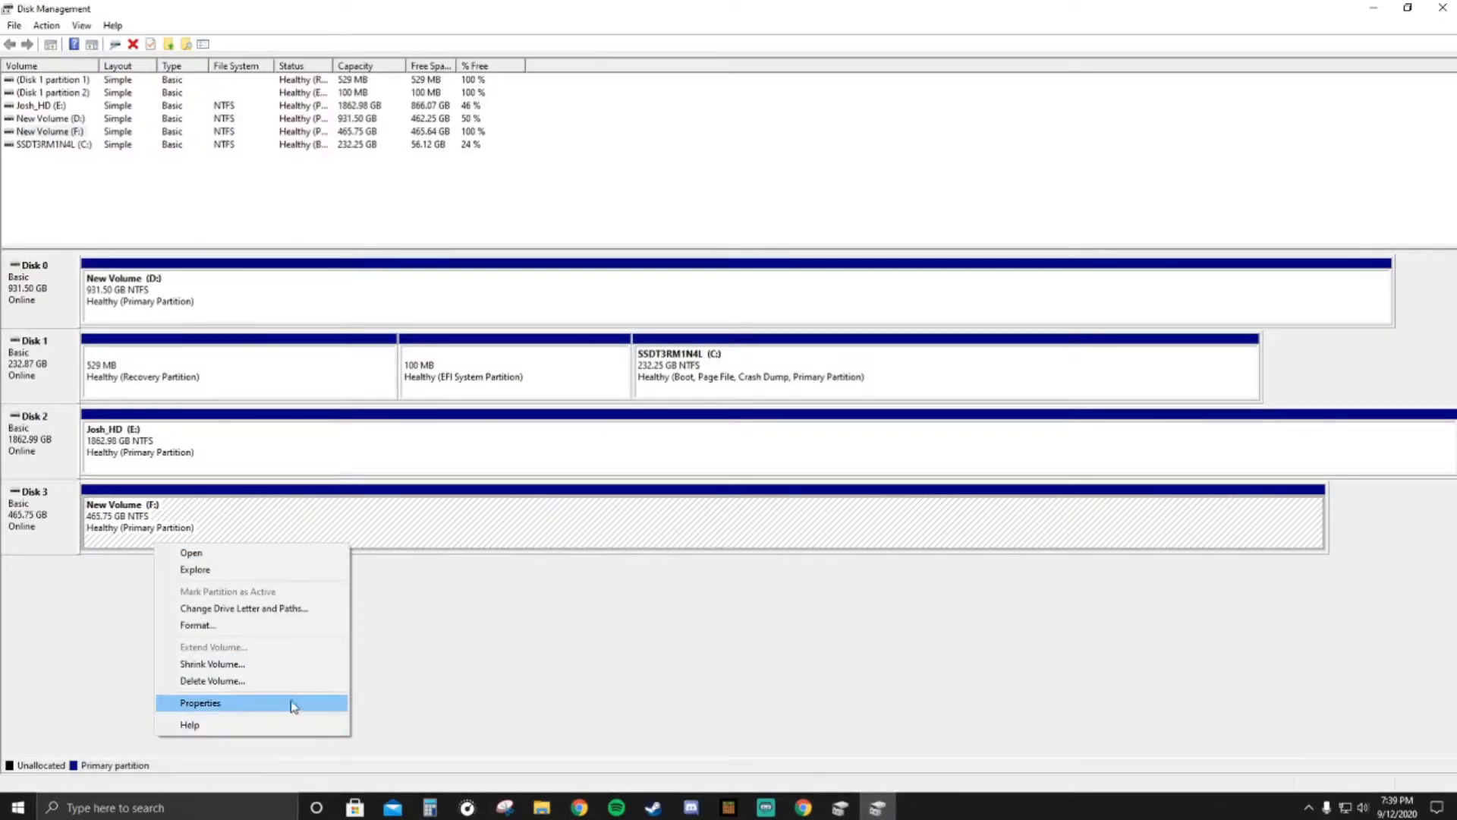
{"action": "left_click", "coordinate": [250, 681]}
{"action": "left_click", "coordinate": [790, 458]}
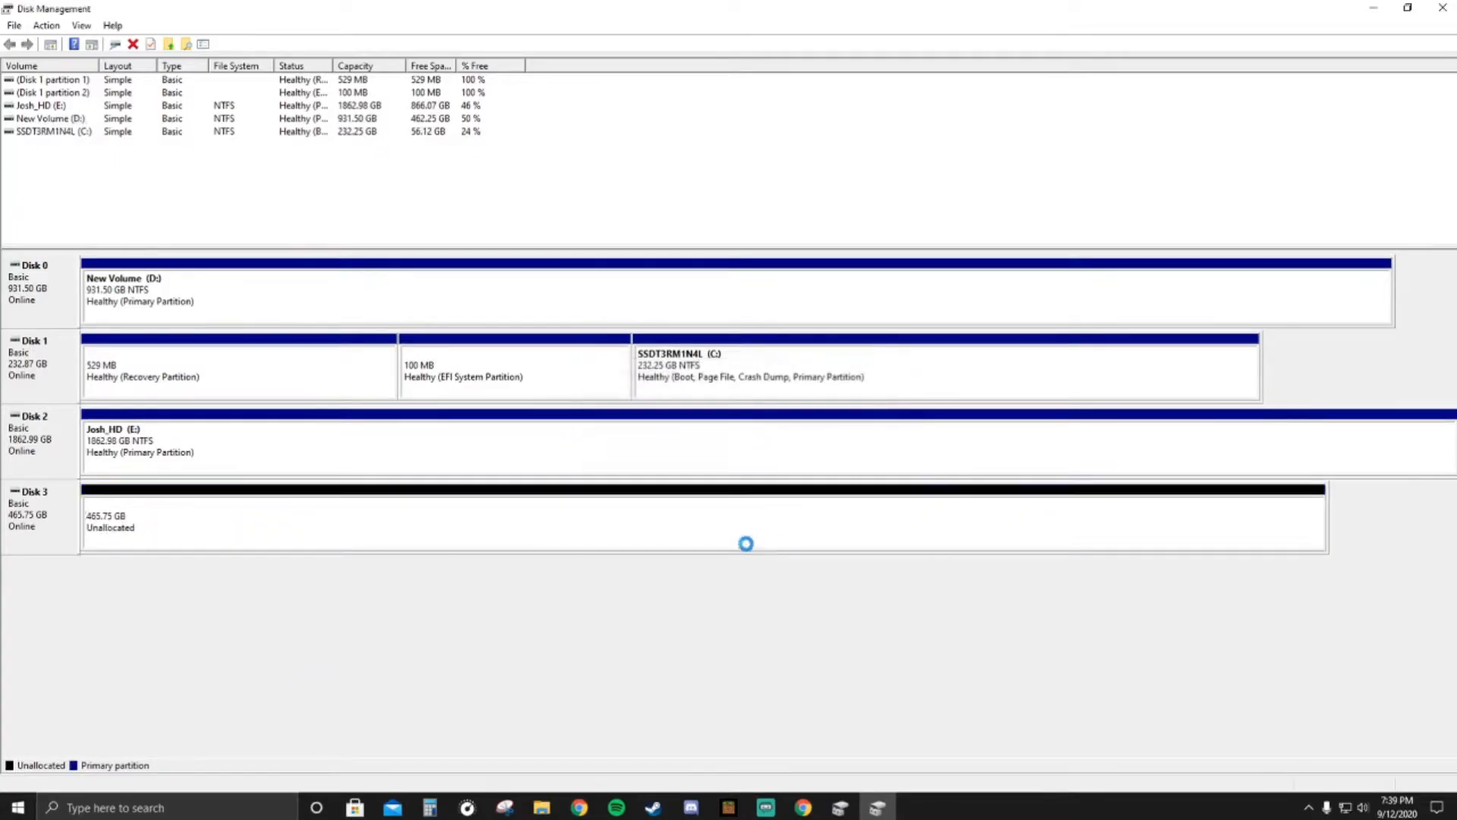
- Open Command Prompt and start the diskpart utility
{"action": "left_click", "coordinate": [165, 809]}
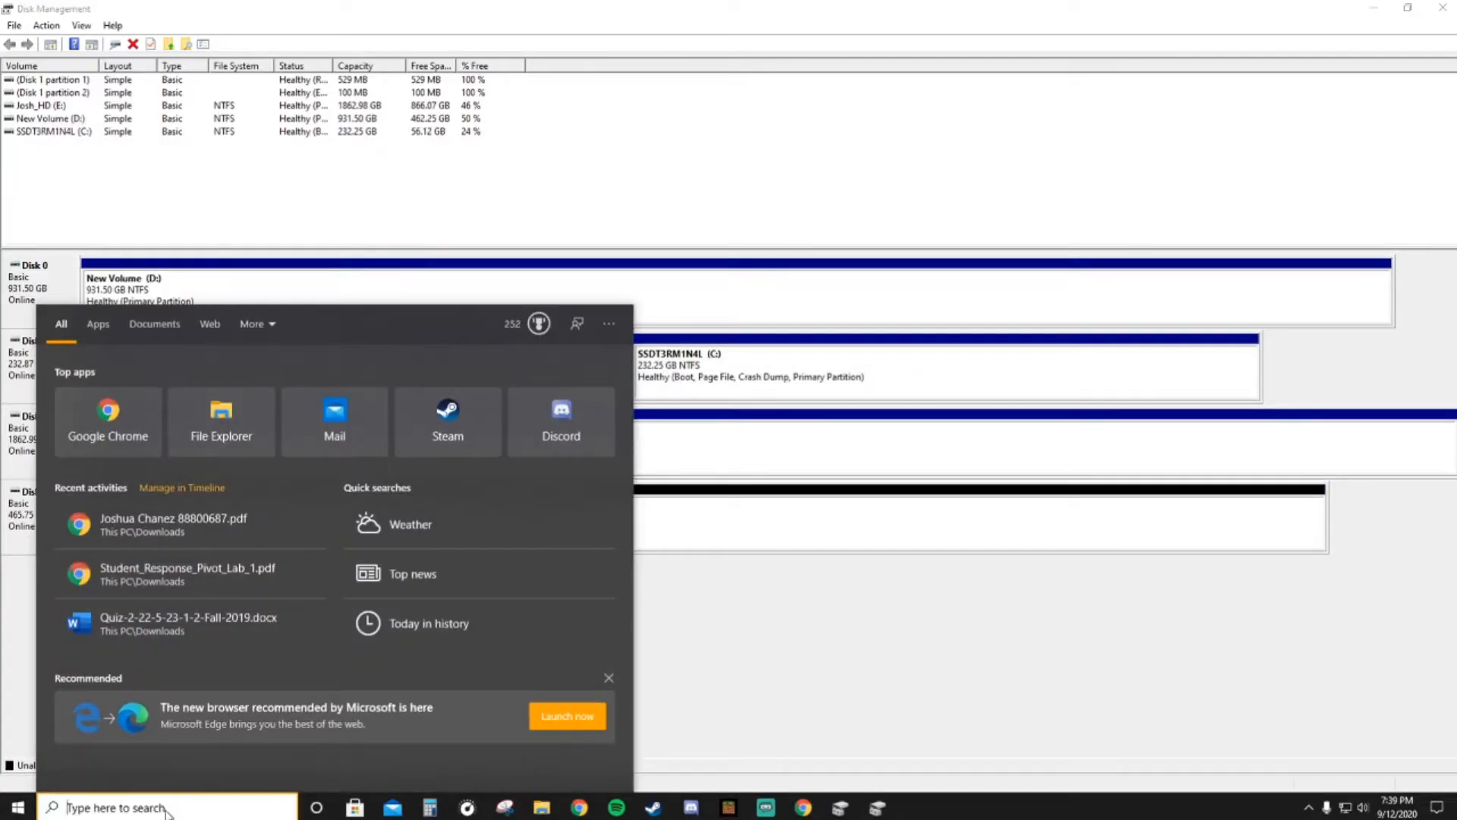
{"action": "type", "text": "cmd"}
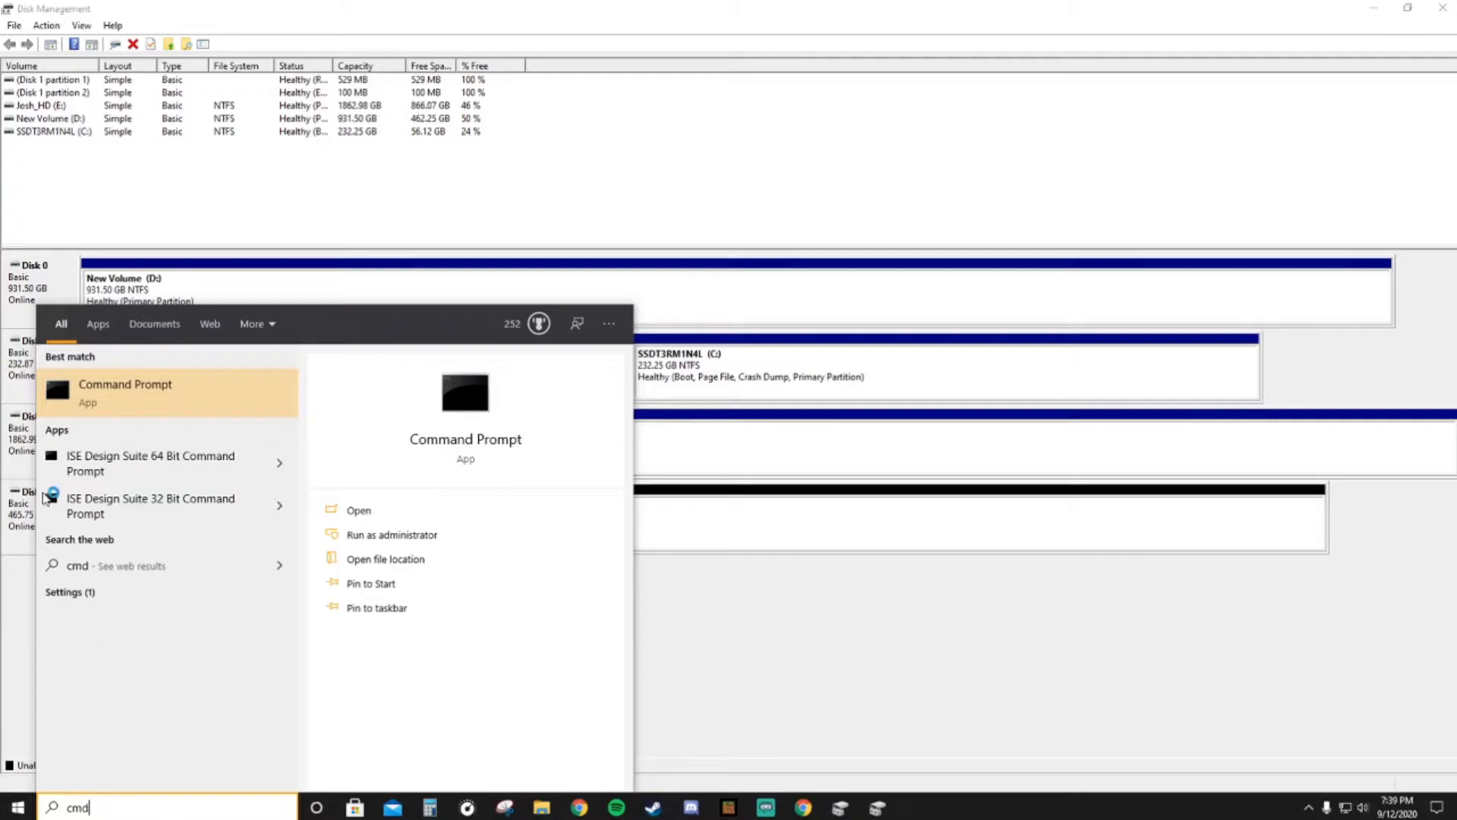
{"action": "left_click", "coordinate": [158, 410]}
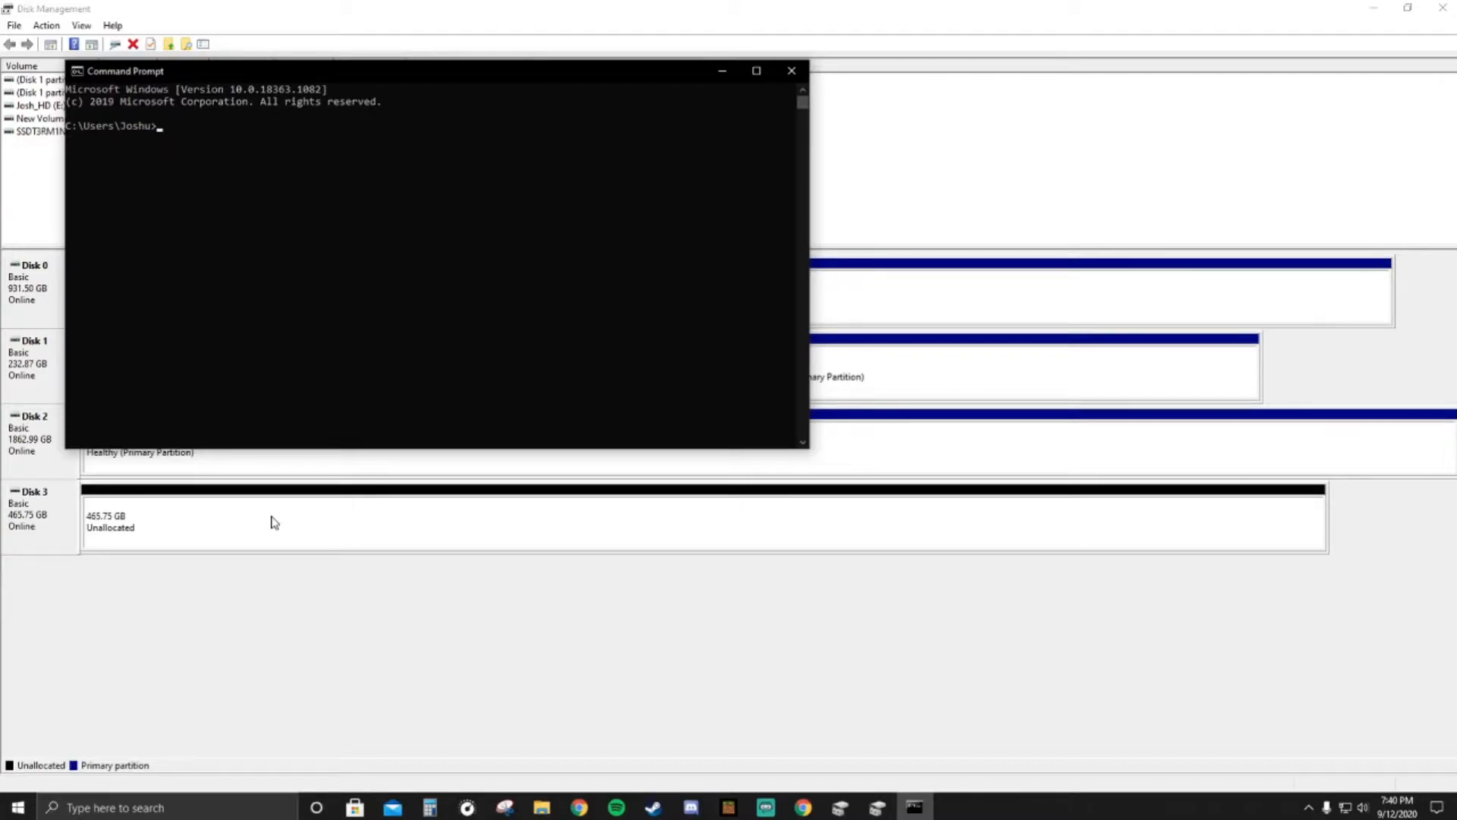
{"action": "type", "text": "diskpartr"}
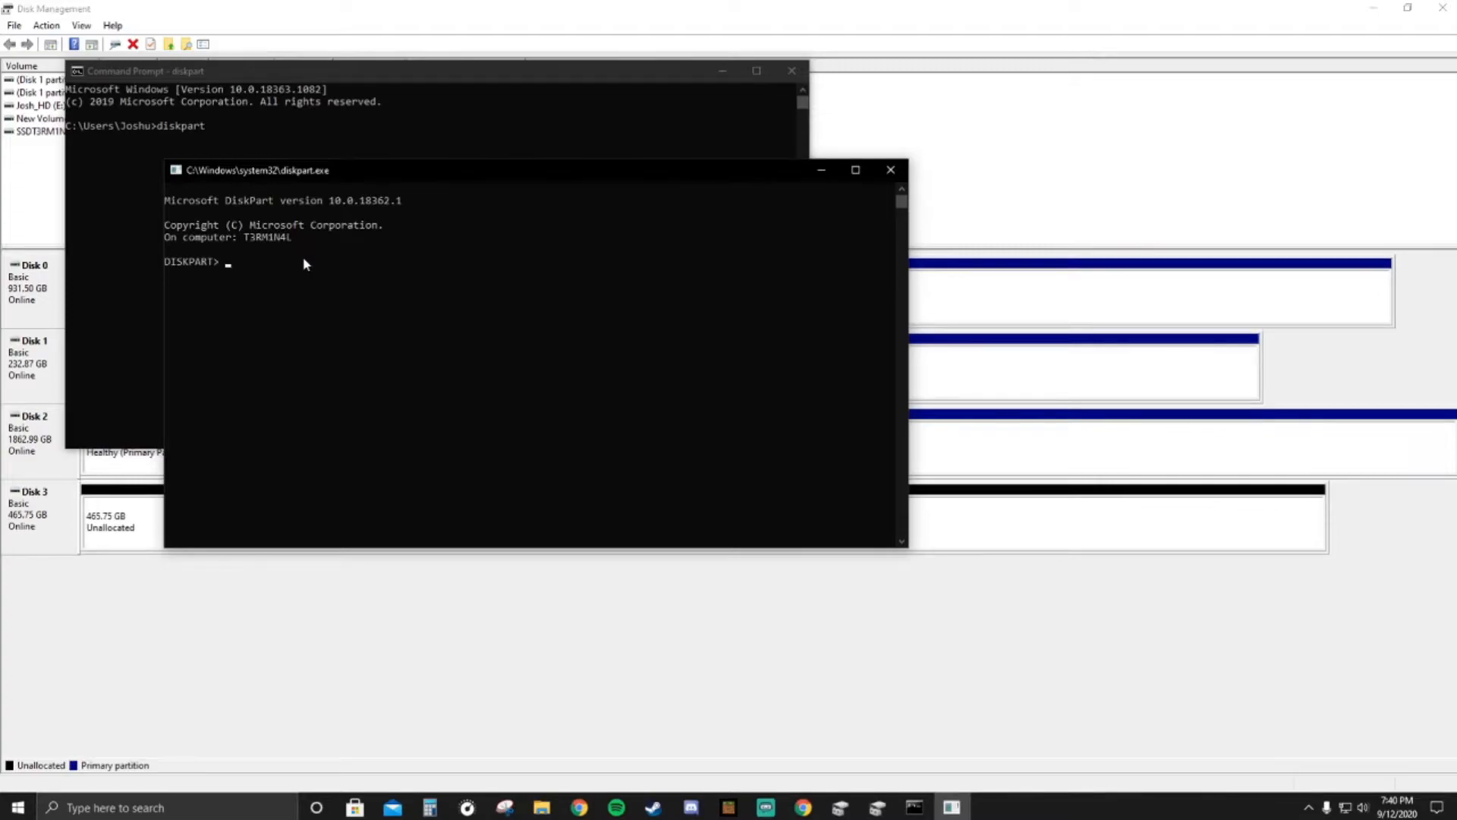
- Review the options for Disk 3's unallocated space in Disk Management and the contents of the E: drive in File Explorer
{"action": "left_click", "coordinate": [378, 589]}
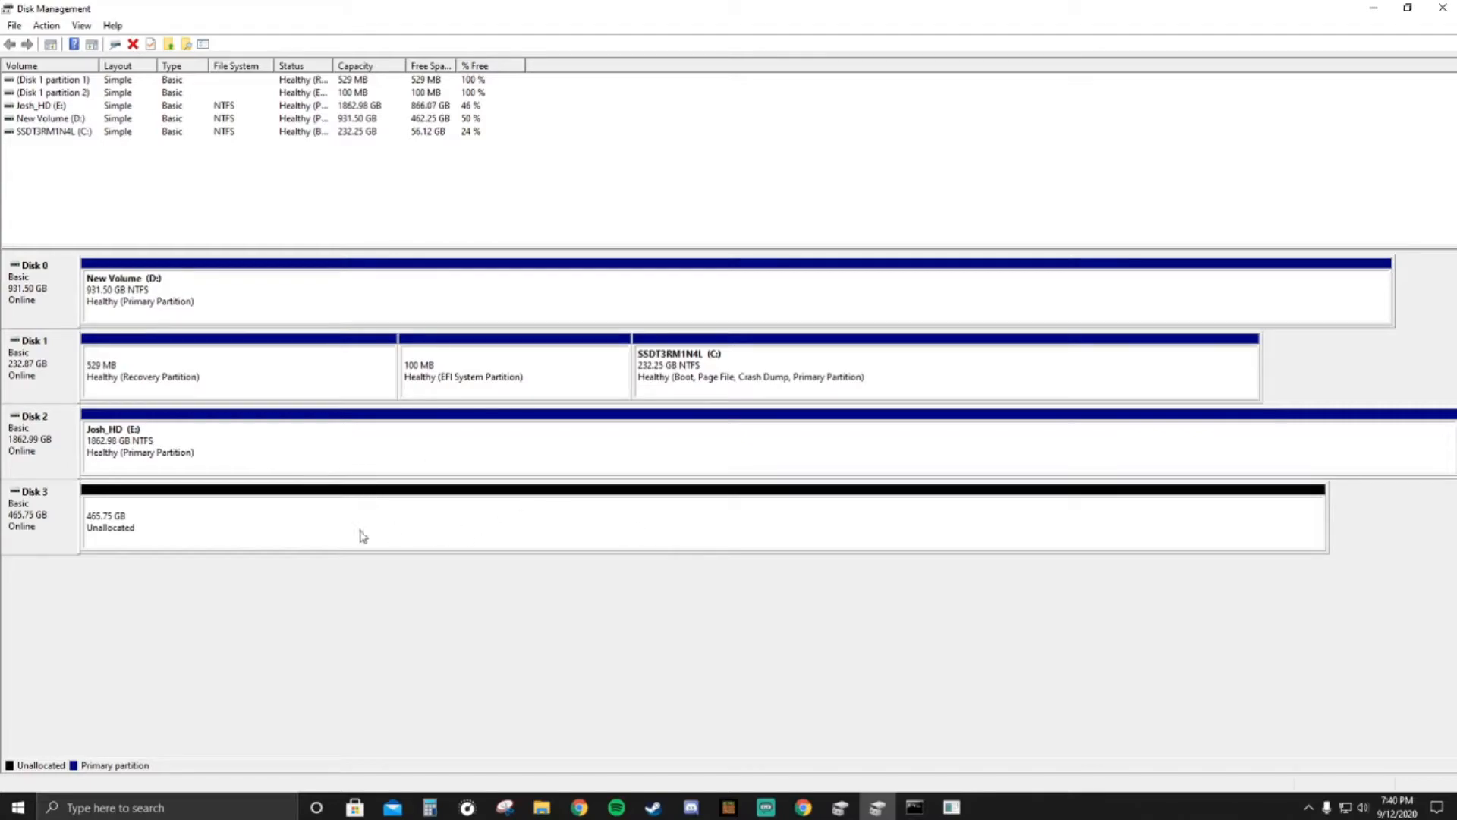
{"action": "right_click", "coordinate": [312, 536]}
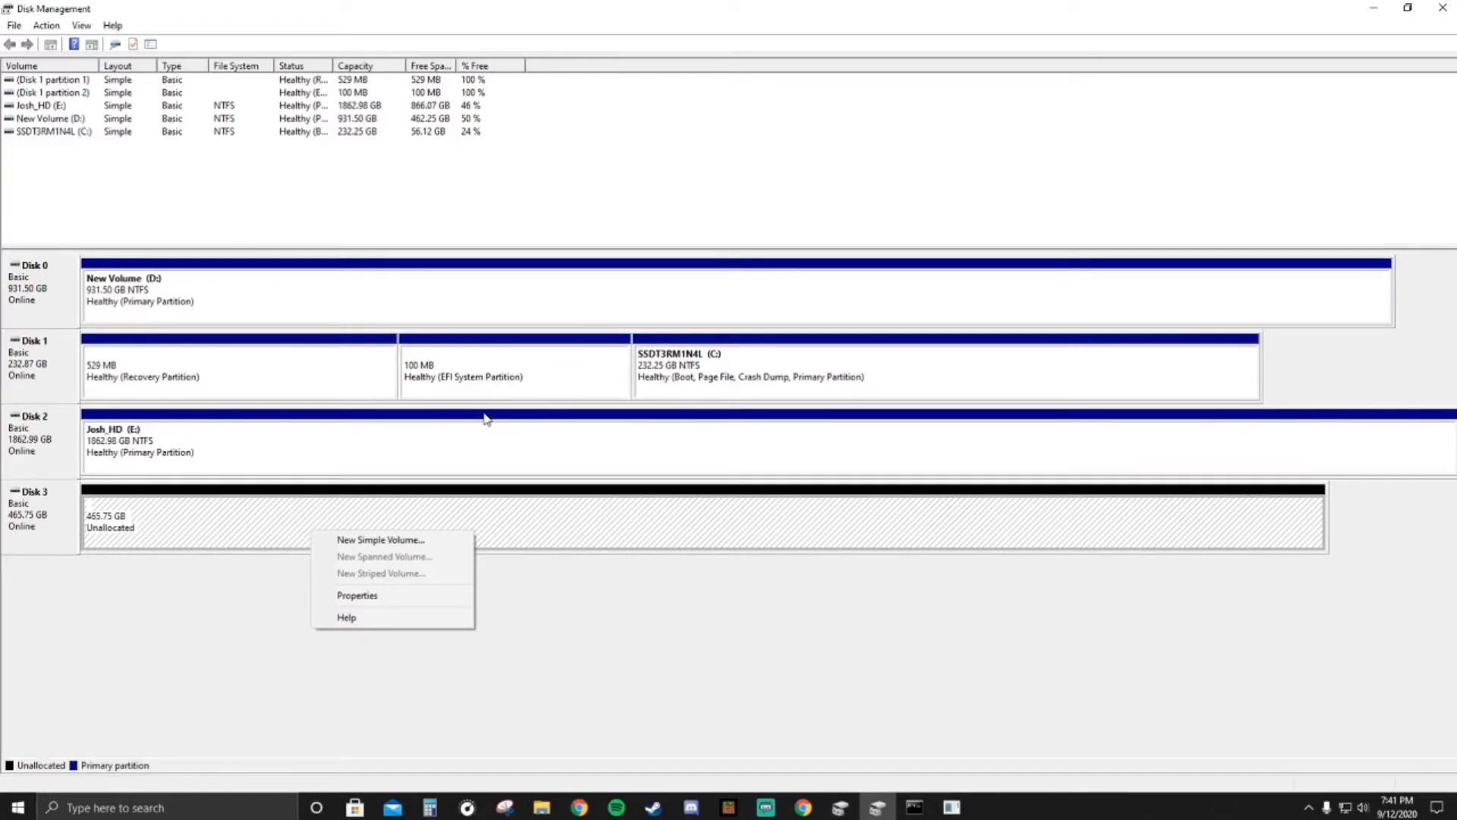
{"action": "left_click", "coordinate": [535, 810]}
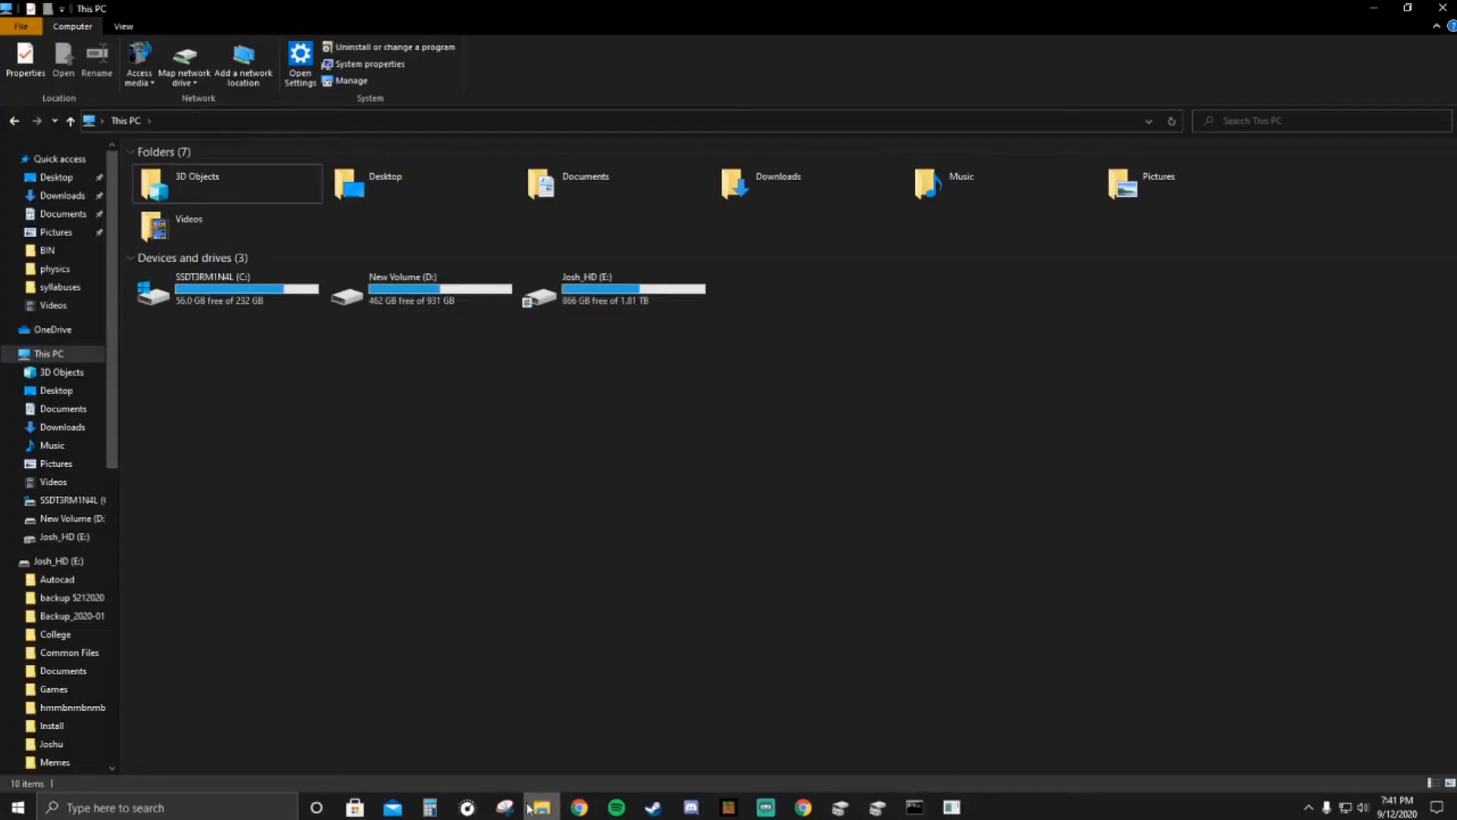
{"action": "double_click", "coordinate": [616, 296]}
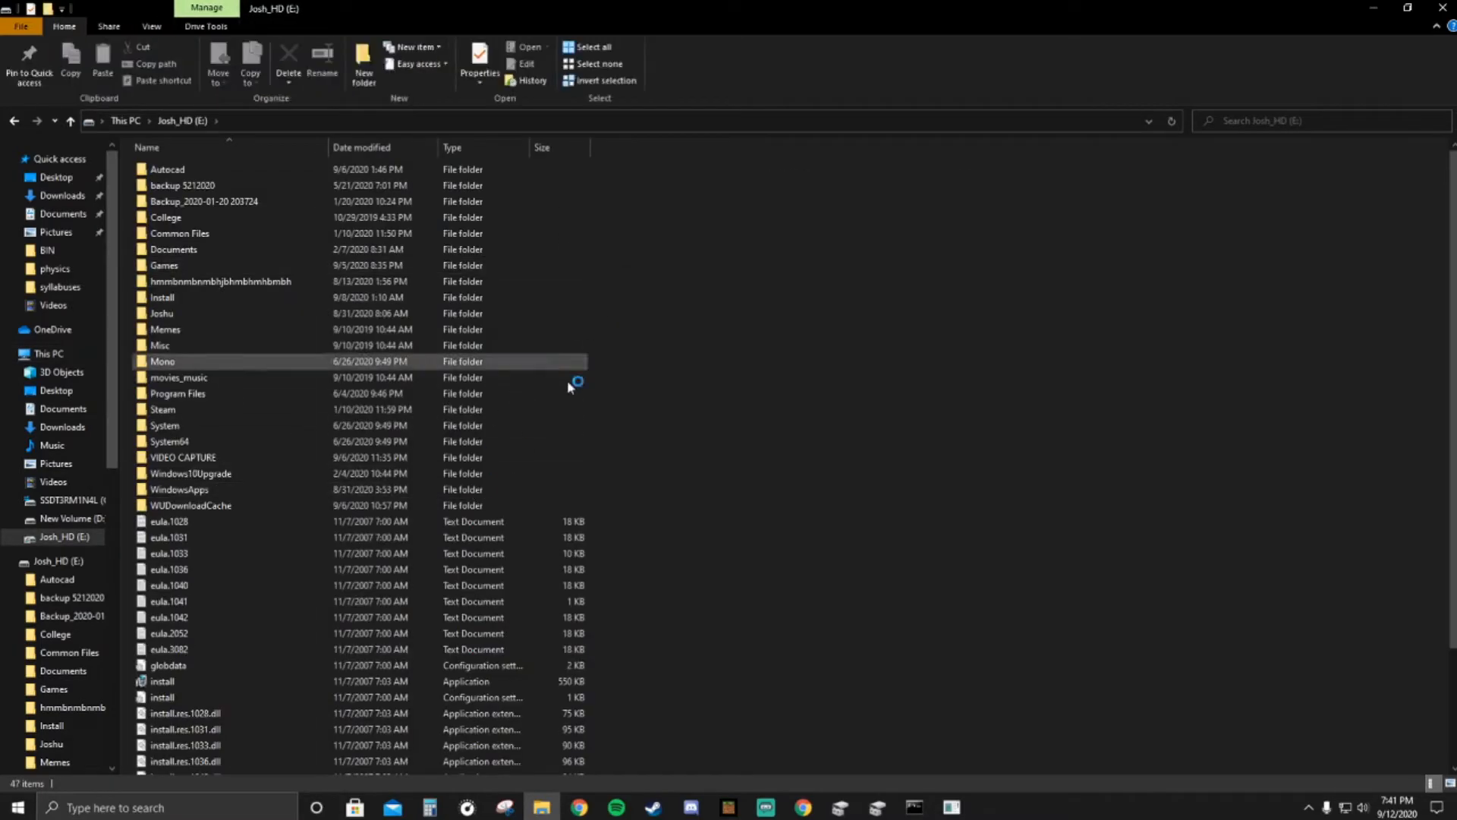
{"action": "key", "text": "alt+Left"}
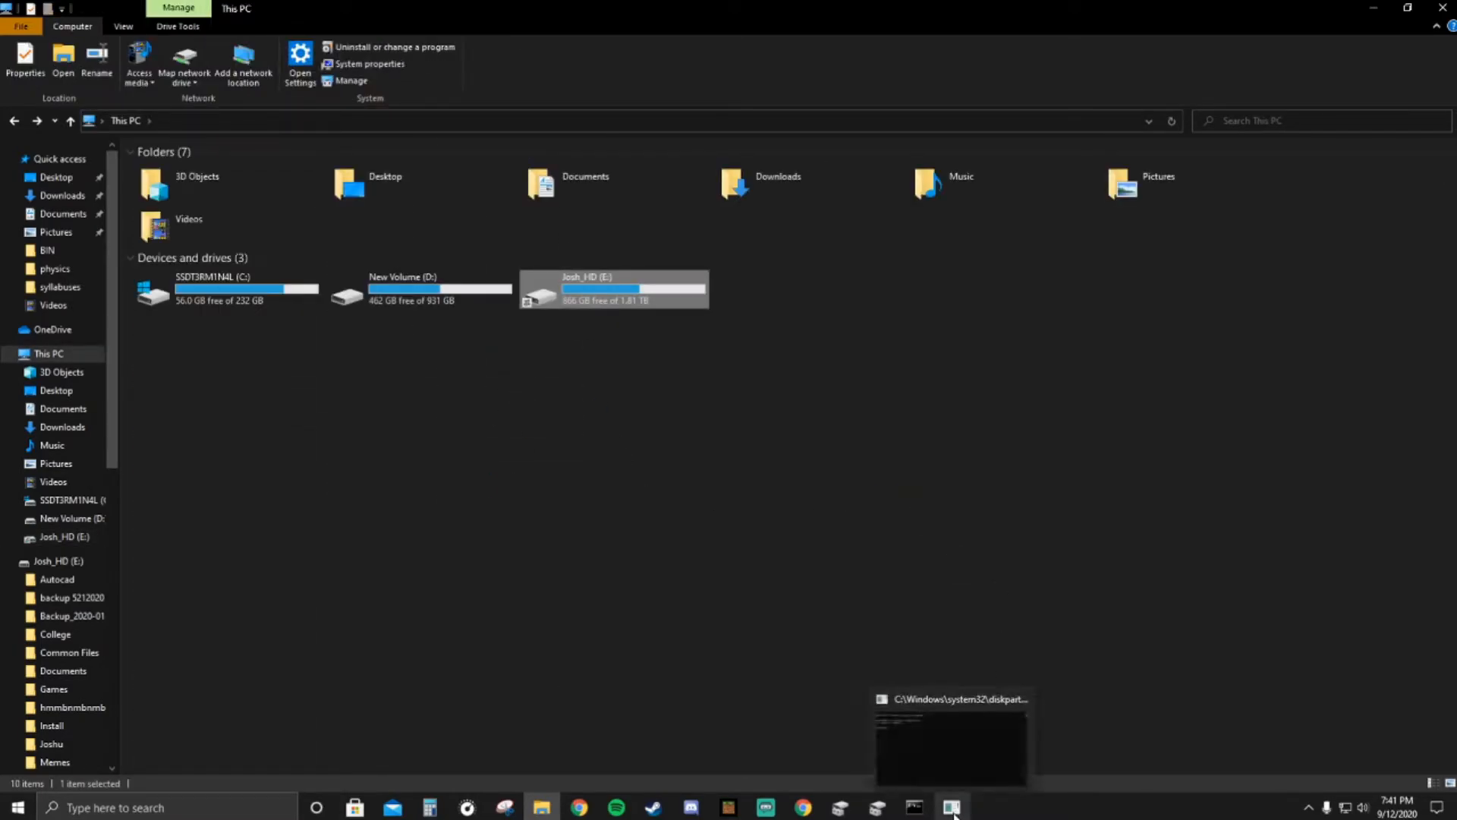
- List the disks in the DiskPart console and select disk 3
{"action": "left_click", "coordinate": [954, 811]}
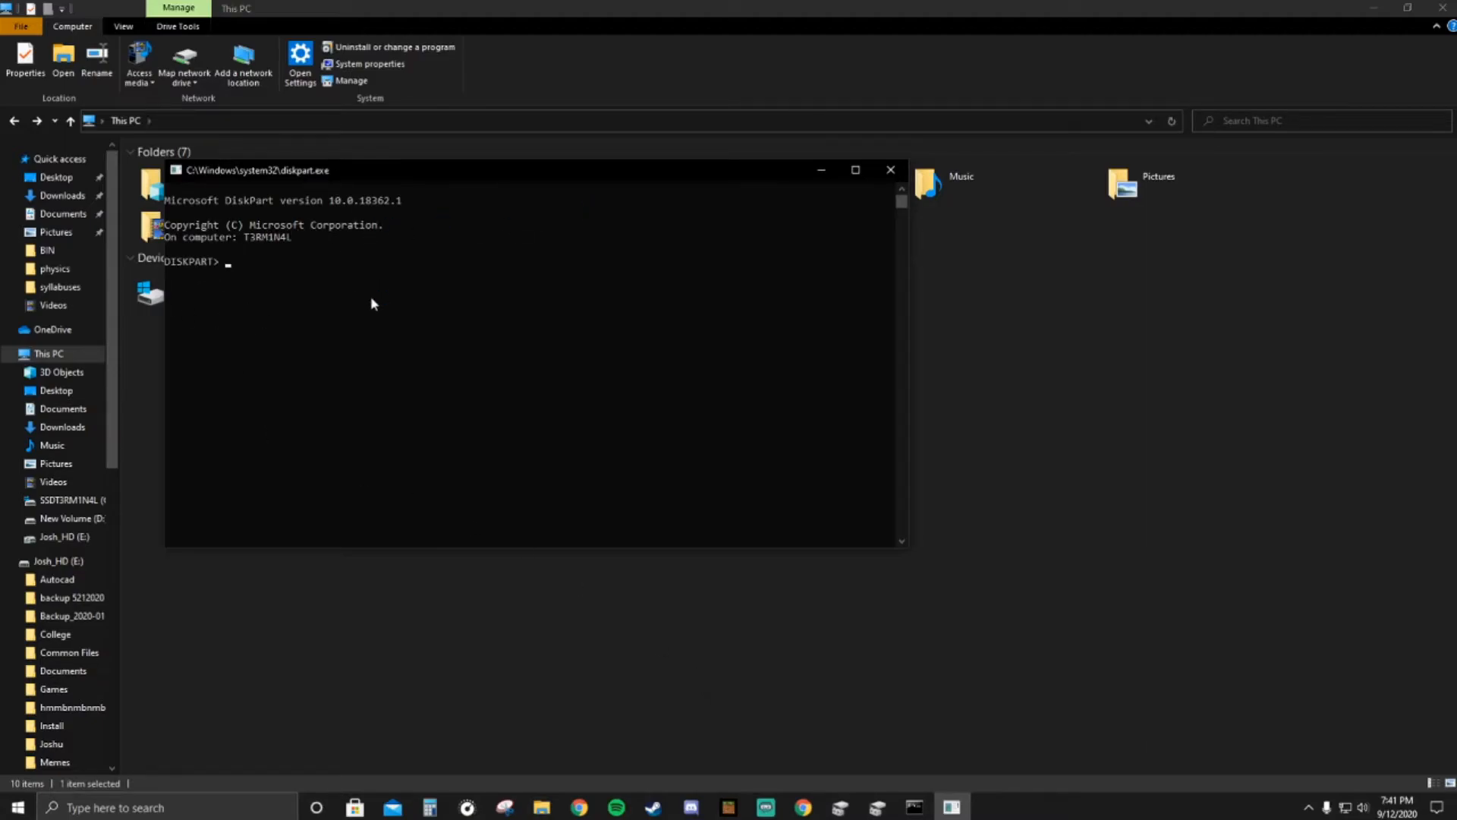
{"action": "type", "text": "list disk"}
{"action": "key", "text": "Return"}
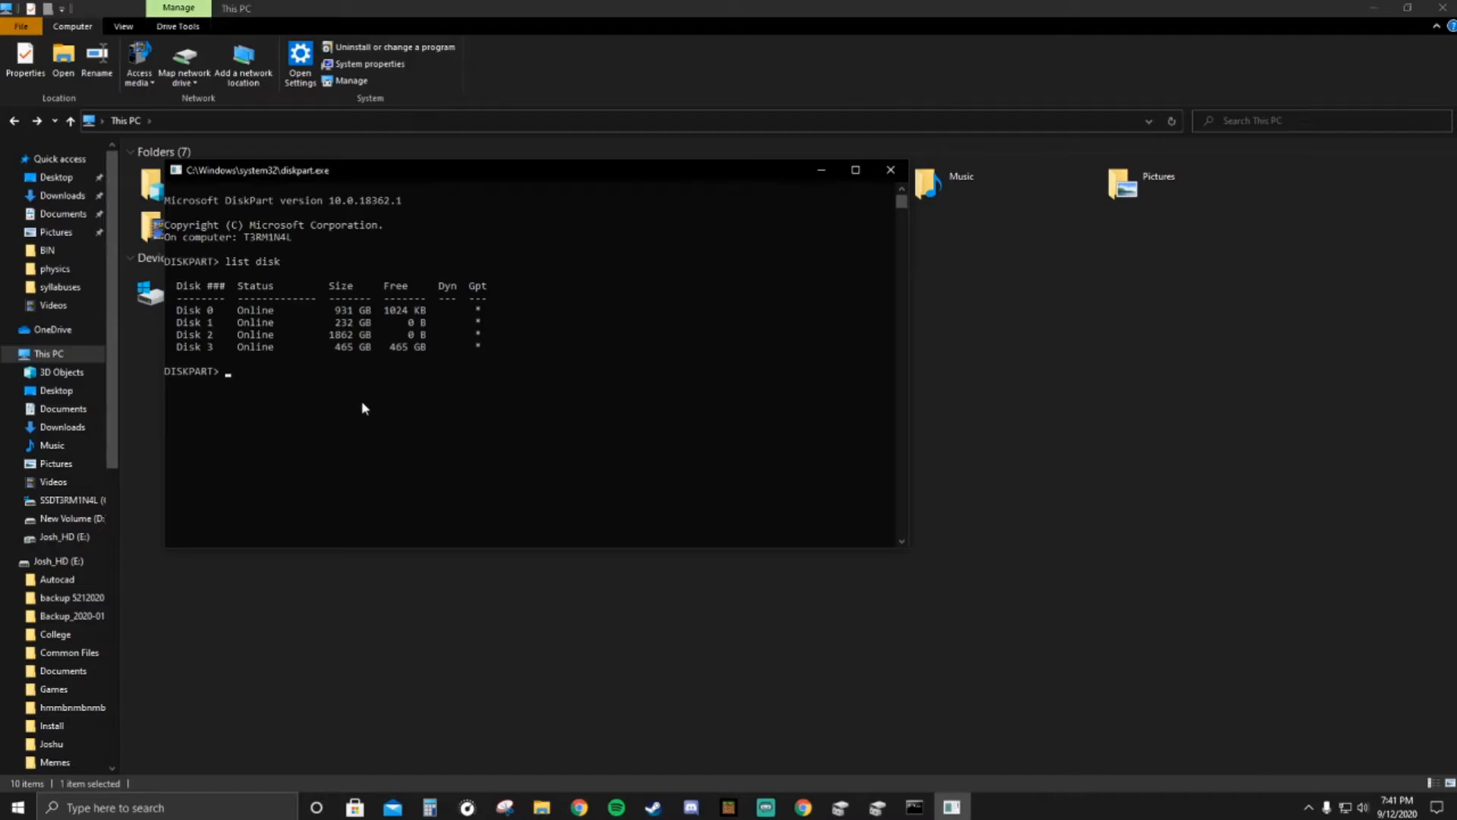
{"action": "type", "text": "select disk 3"}
{"action": "key", "text": "Return"}
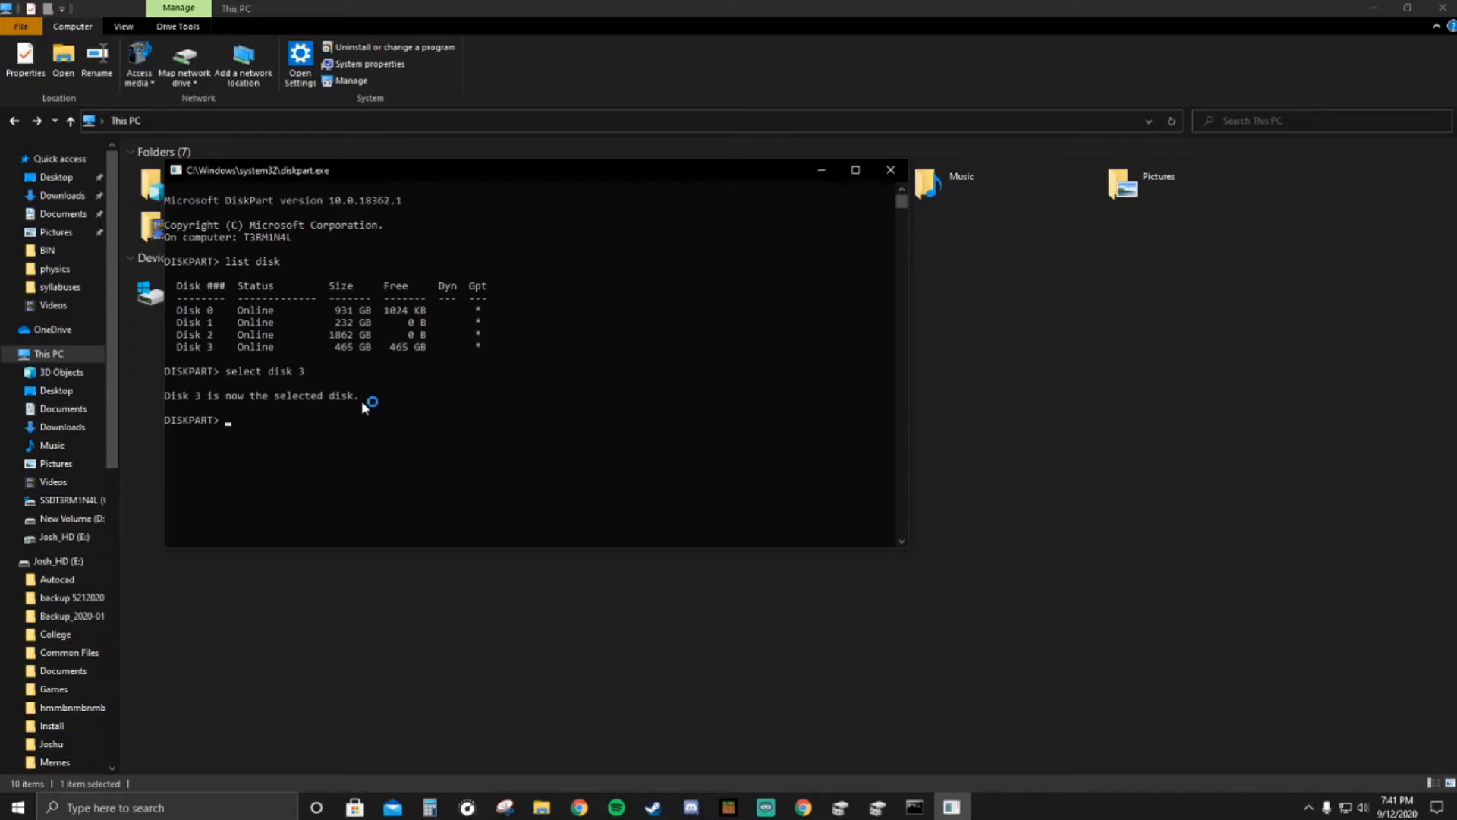
{"action": "type", "text": "clean"}
{"action": "key", "text": "BackSpace"}
{"action": "key", "text": "BackSpace"}
{"action": "key", "text": "BackSpace"}
{"action": "key", "text": "BackSpace"}
{"action": "key", "text": "BackSpace"}
{"action": "left_click", "coordinate": [439, 615]}
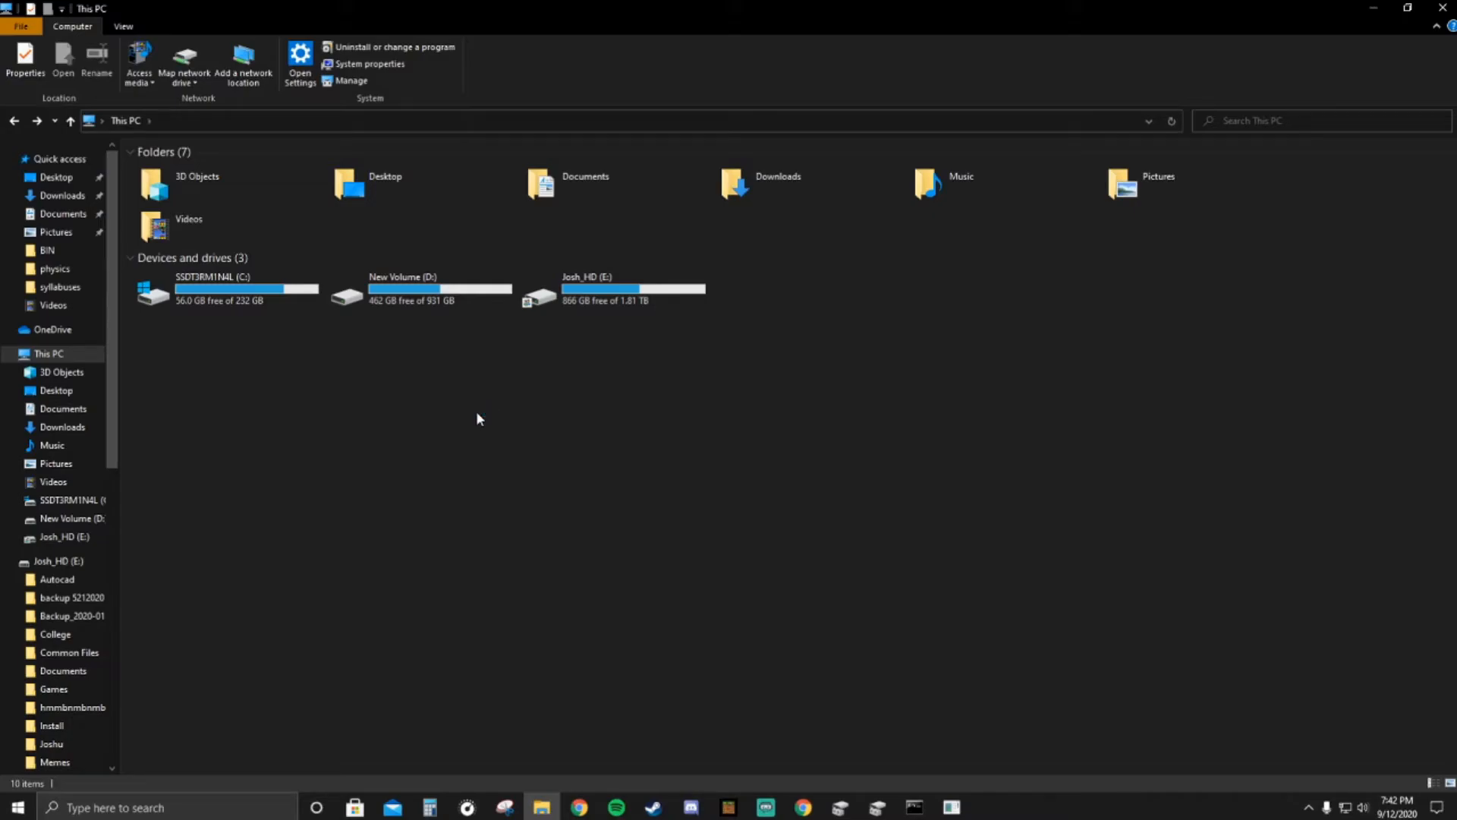
{"action": "key", "text": "alt+Tab"}
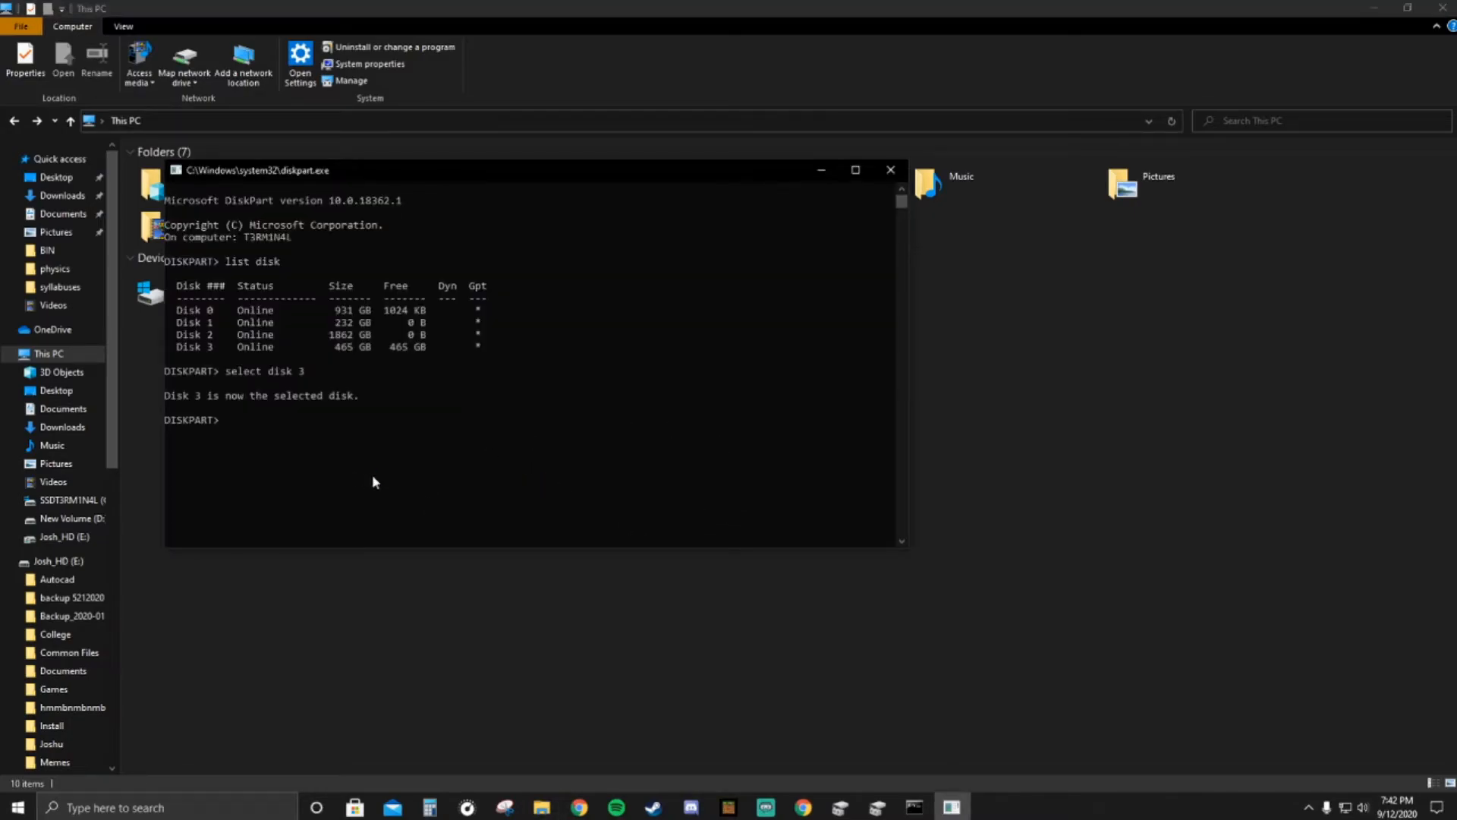
- Try to convert the selected disk 3 to GPT with the DiskPart convert command
{"action": "type", "text": "convert GPT"}
{"action": "key", "text": "Return"}
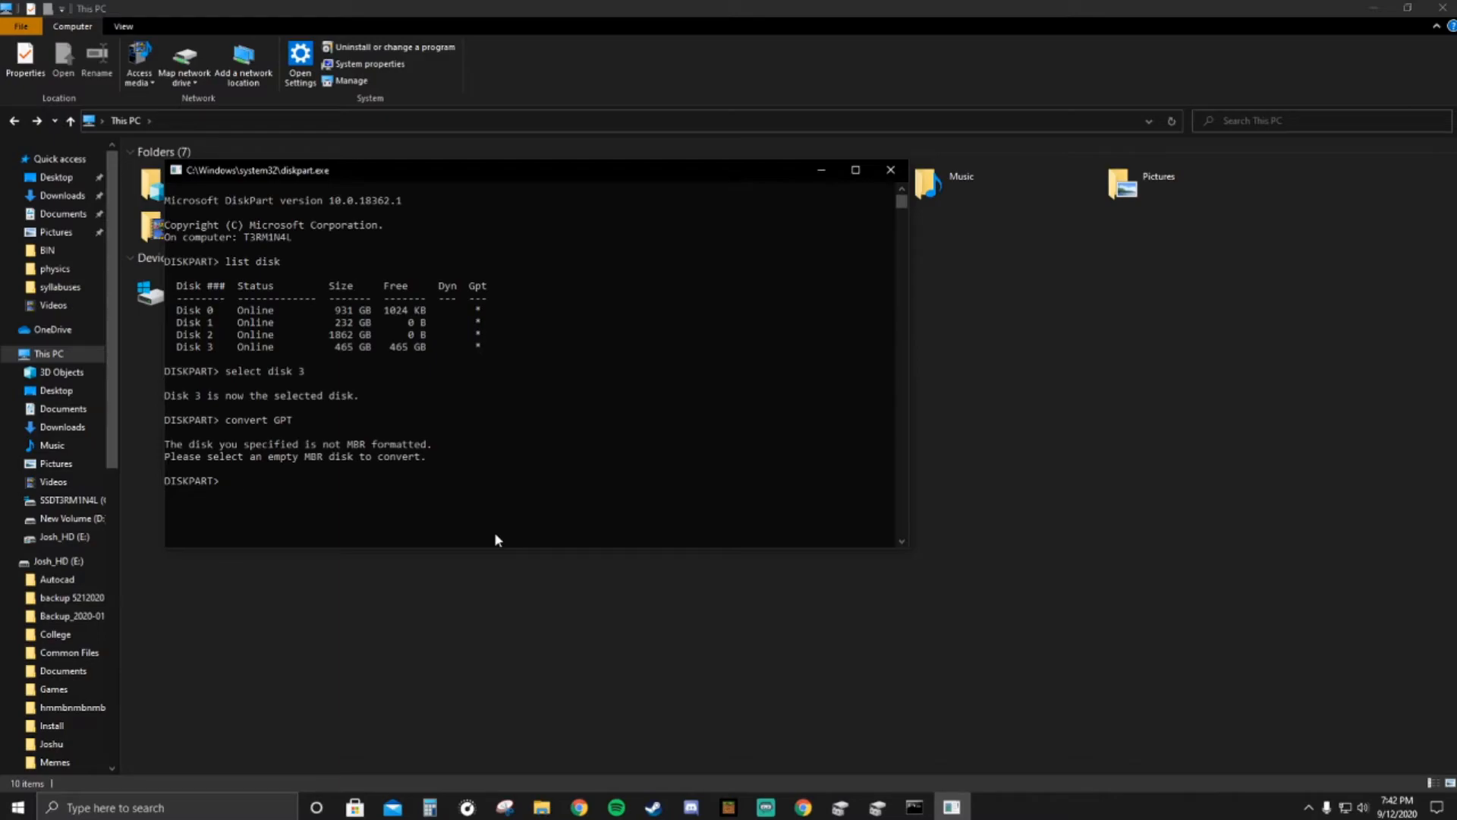
- Exit the DiskPart console and close the Command Prompt window
{"action": "left_click", "coordinate": [940, 513]}
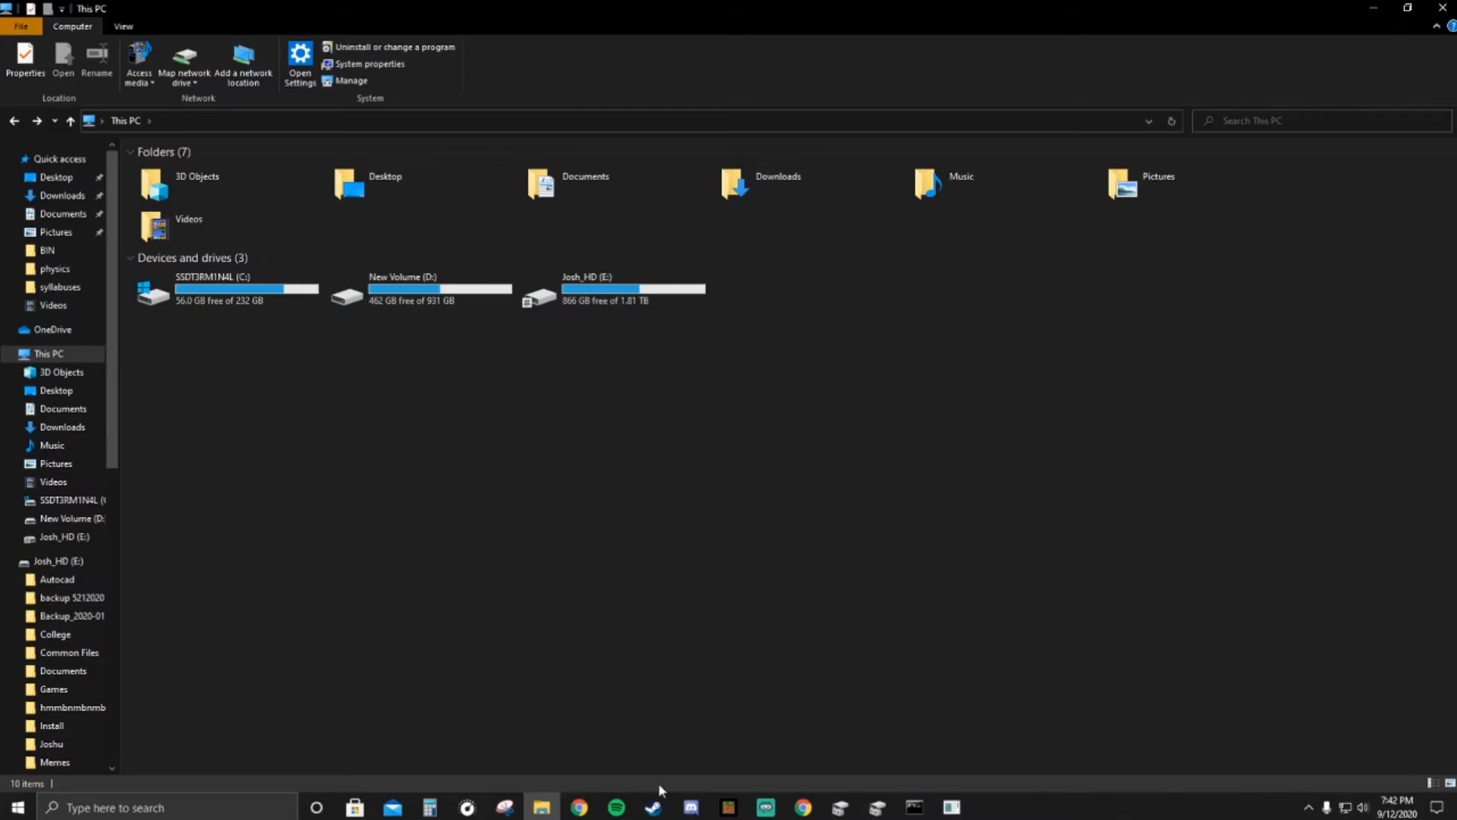
{"action": "left_click", "coordinate": [915, 809]}
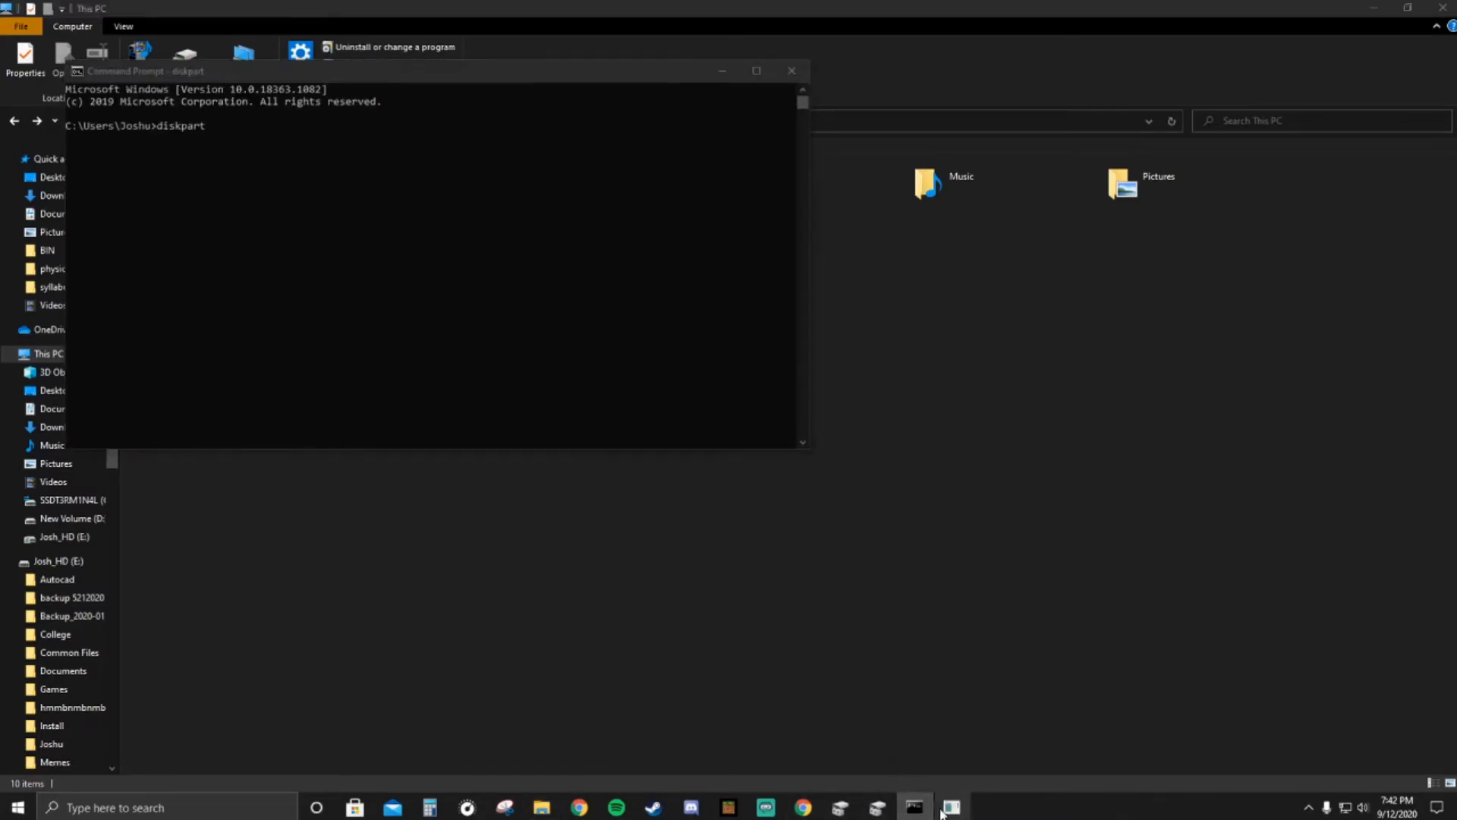
{"action": "left_click", "coordinate": [945, 809]}
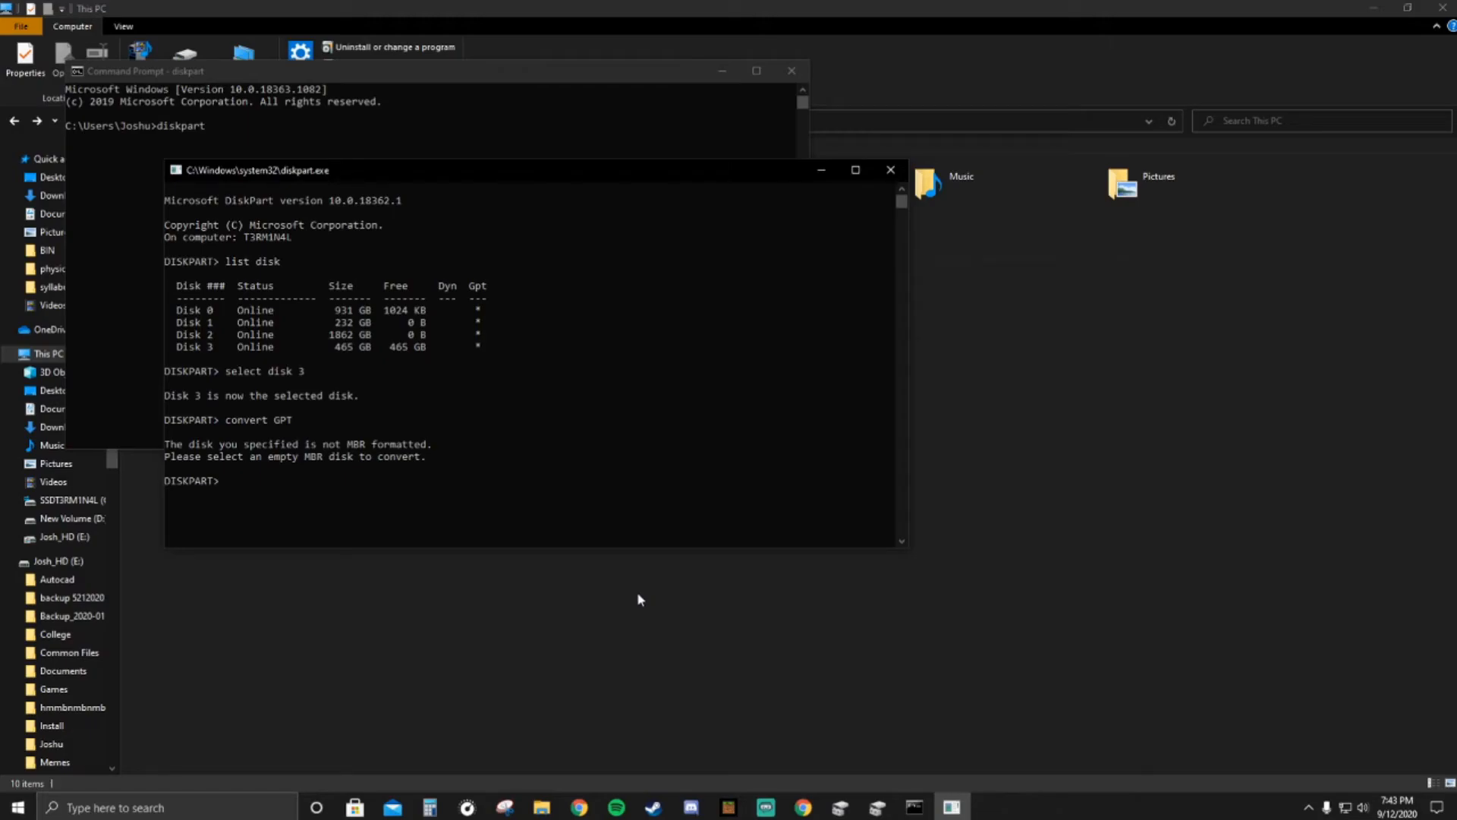
{"action": "type", "text": "exit"}
{"action": "key", "text": "Return"}
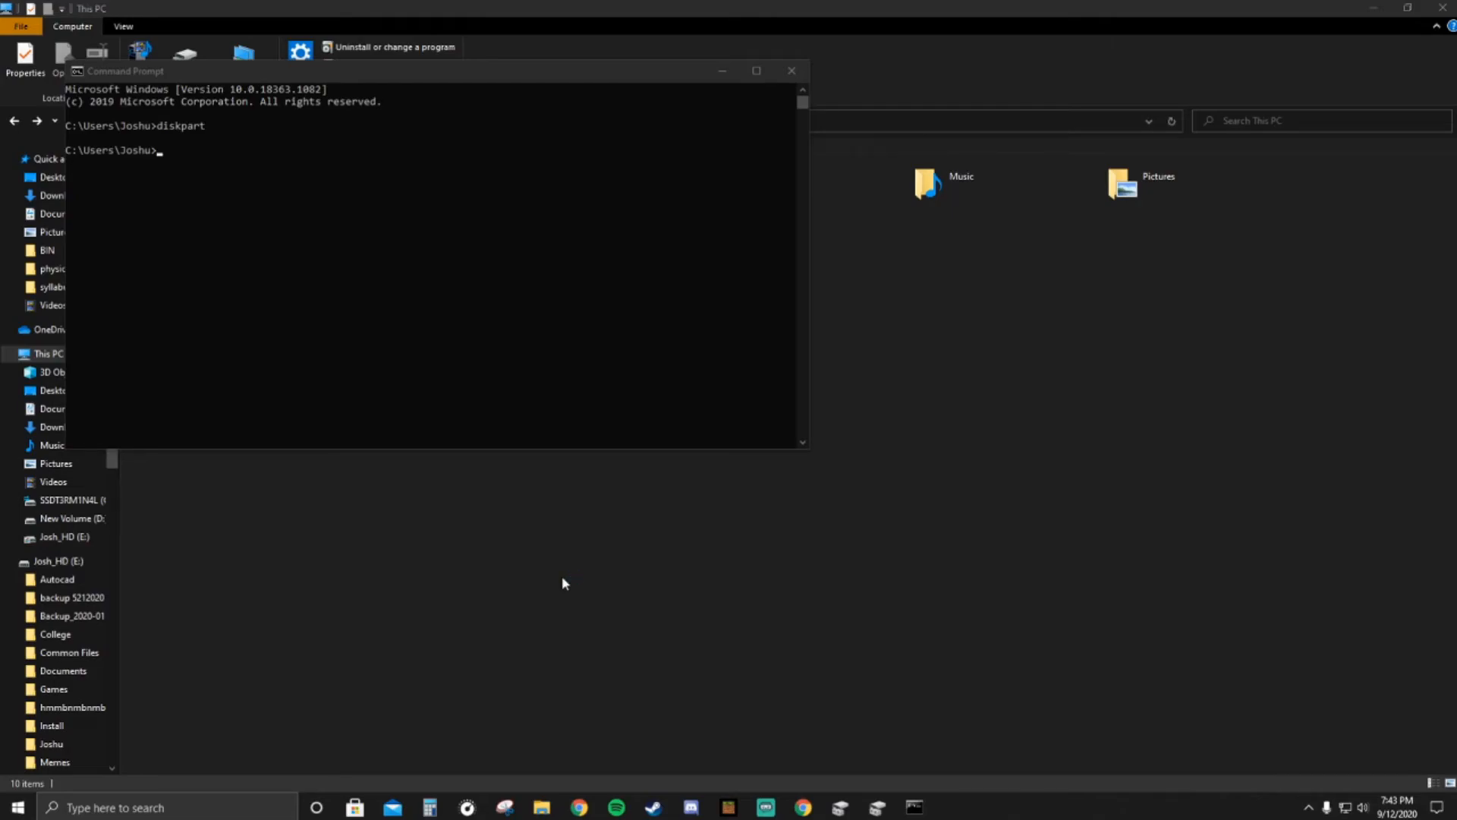
{"action": "left_click", "coordinate": [792, 71]}
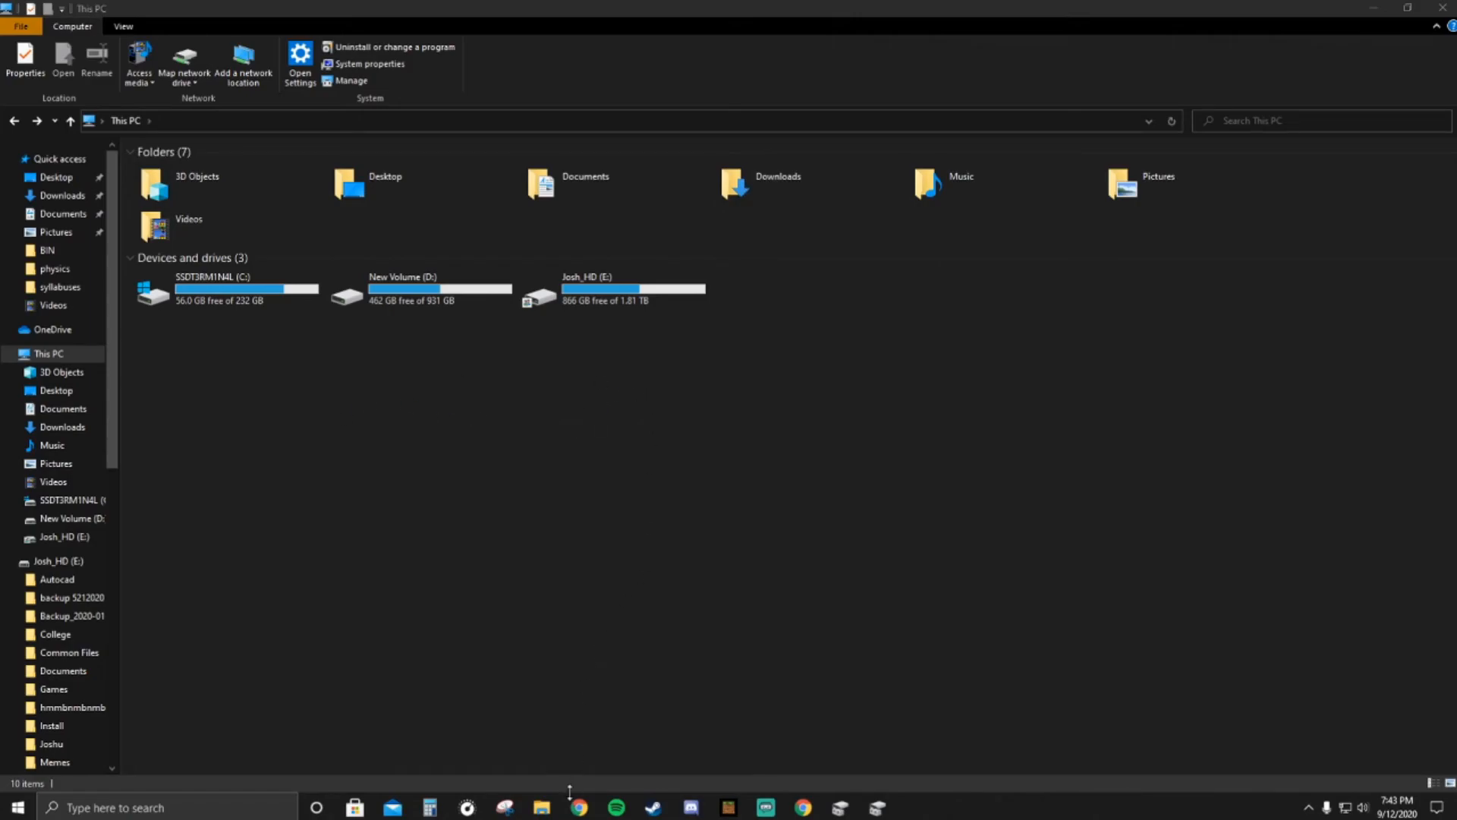
- In Disk Management, create a simple NTFS volume from Disk 3's unallocated space, accepting the default size, drive letter F and label New Volume
{"action": "left_click", "coordinate": [542, 807]}
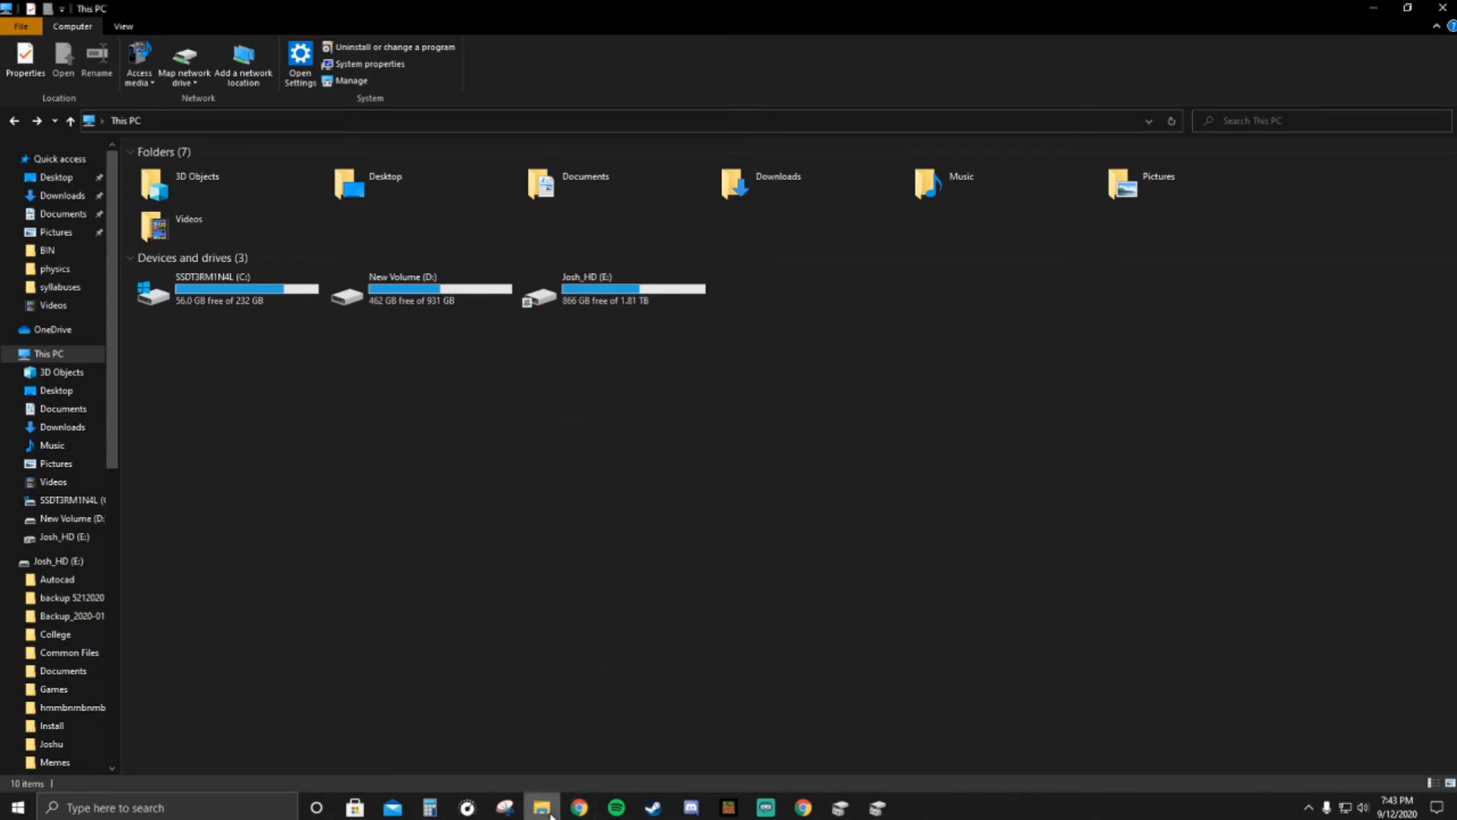
{"action": "left_click", "coordinate": [841, 808]}
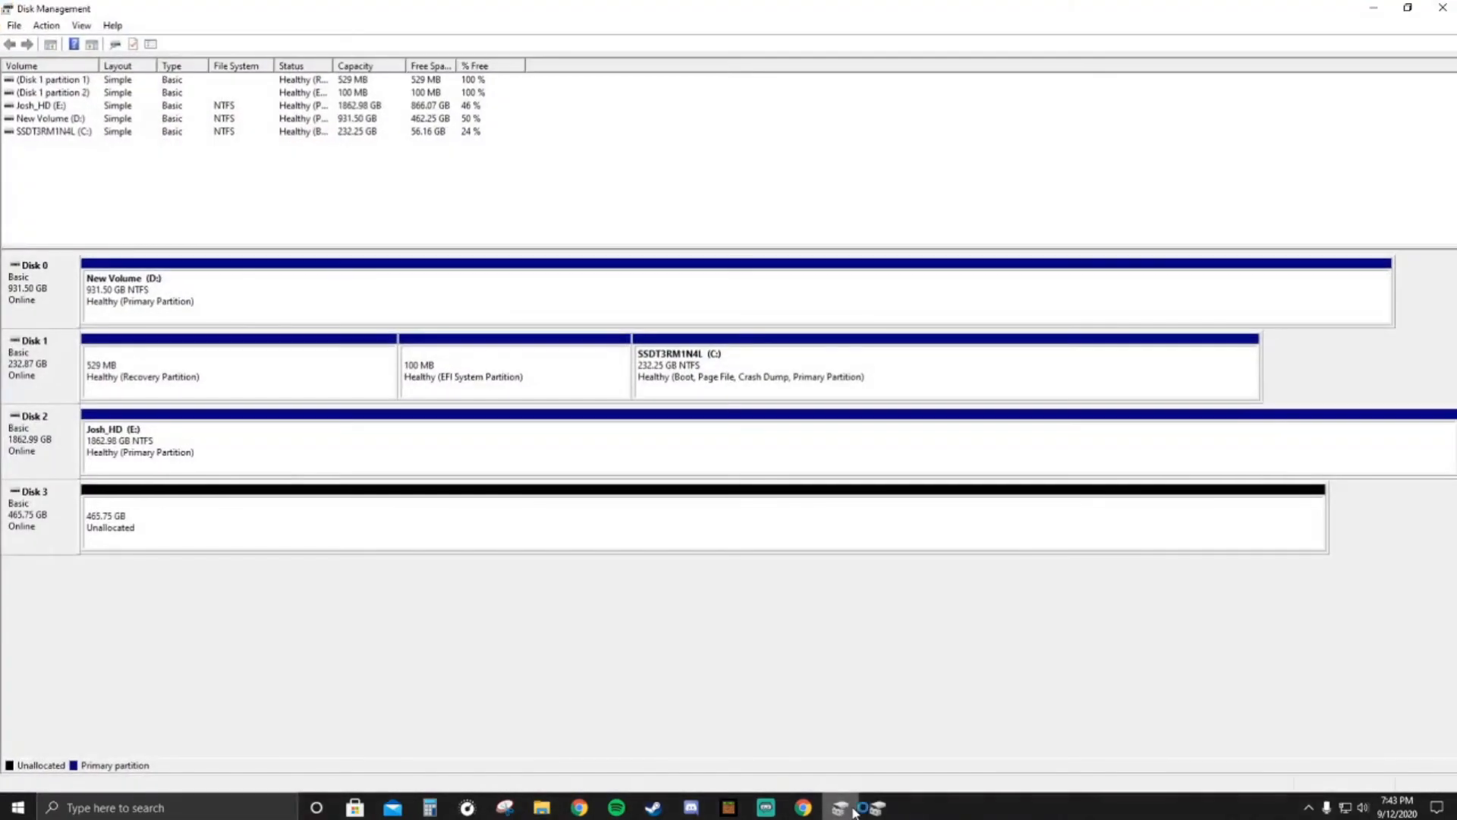
{"action": "left_click", "coordinate": [539, 809]}
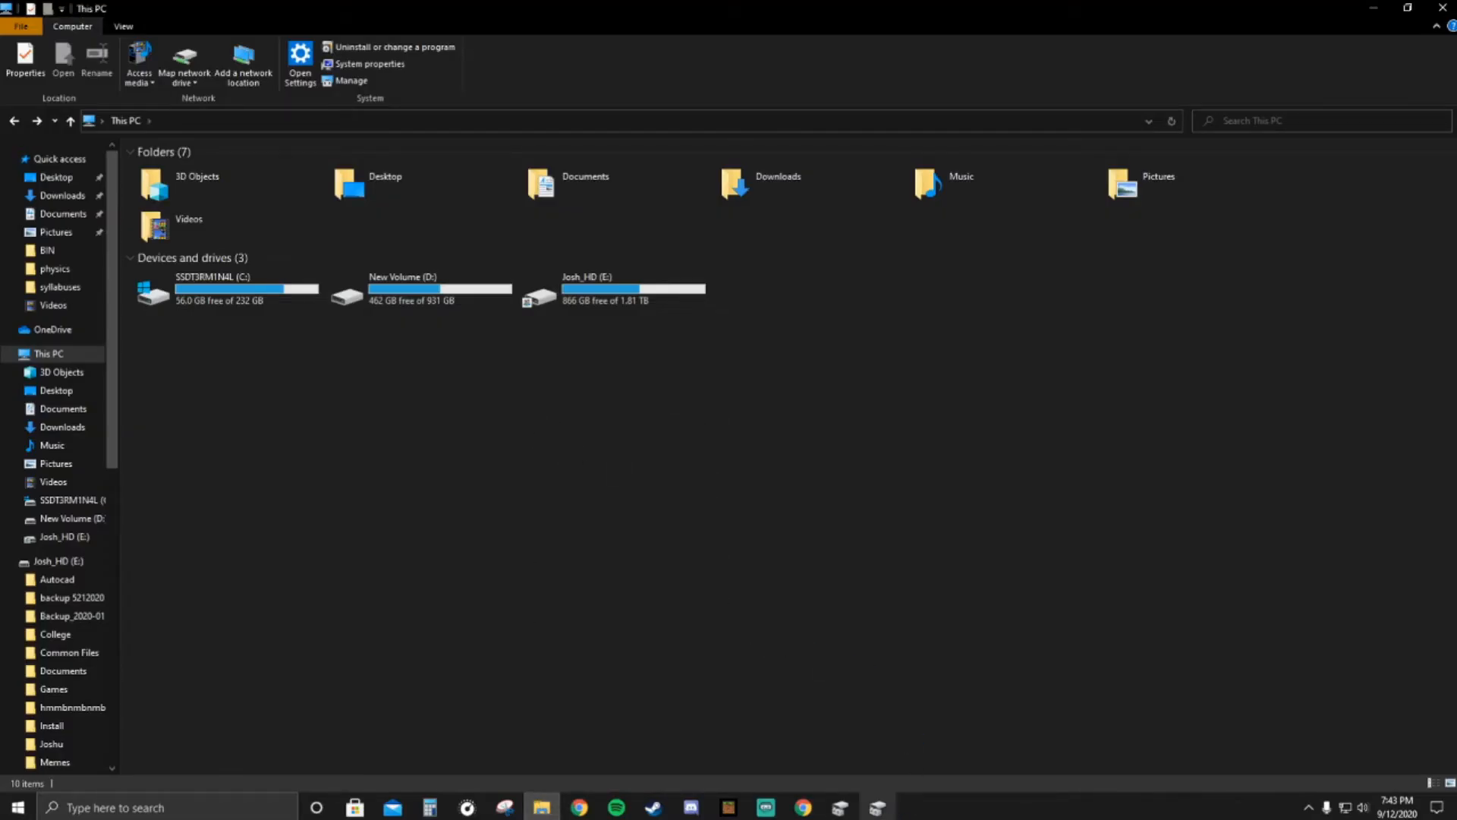
{"action": "left_click", "coordinate": [878, 808]}
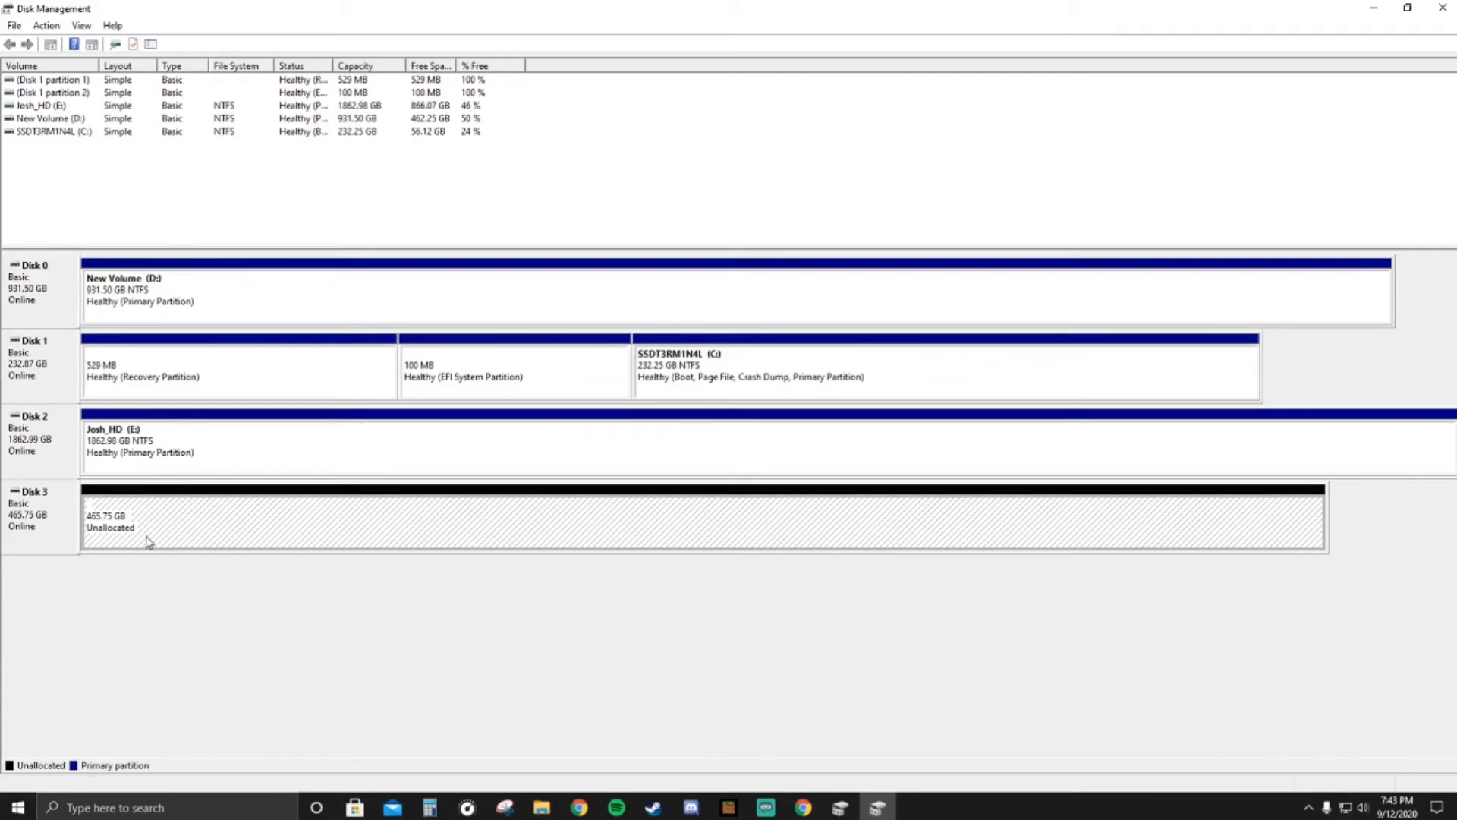
{"action": "right_click", "coordinate": [200, 523]}
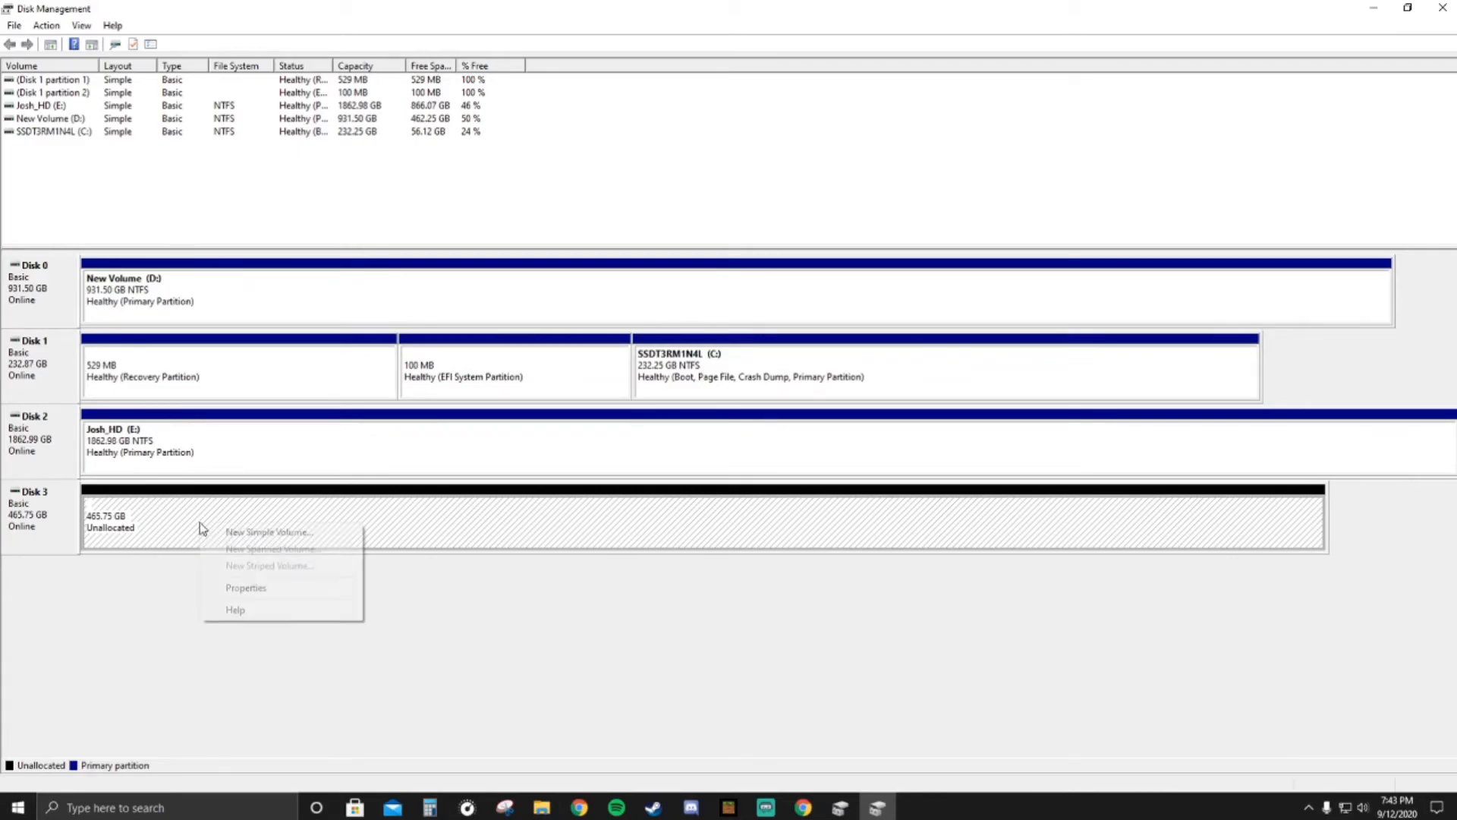
{"action": "left_click", "coordinate": [250, 533]}
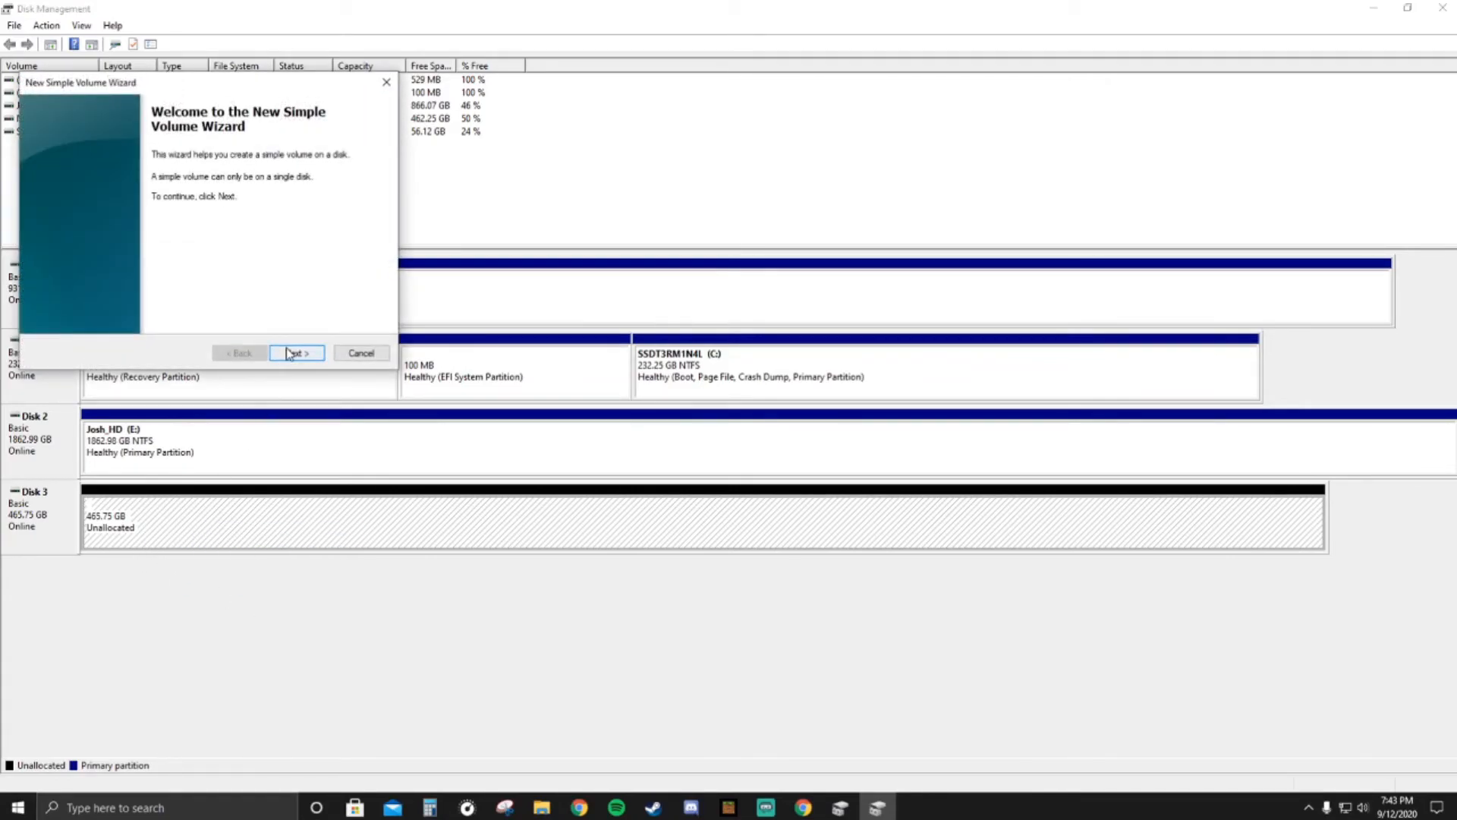
{"action": "left_click", "coordinate": [289, 353]}
{"action": "left_click", "coordinate": [296, 354]}
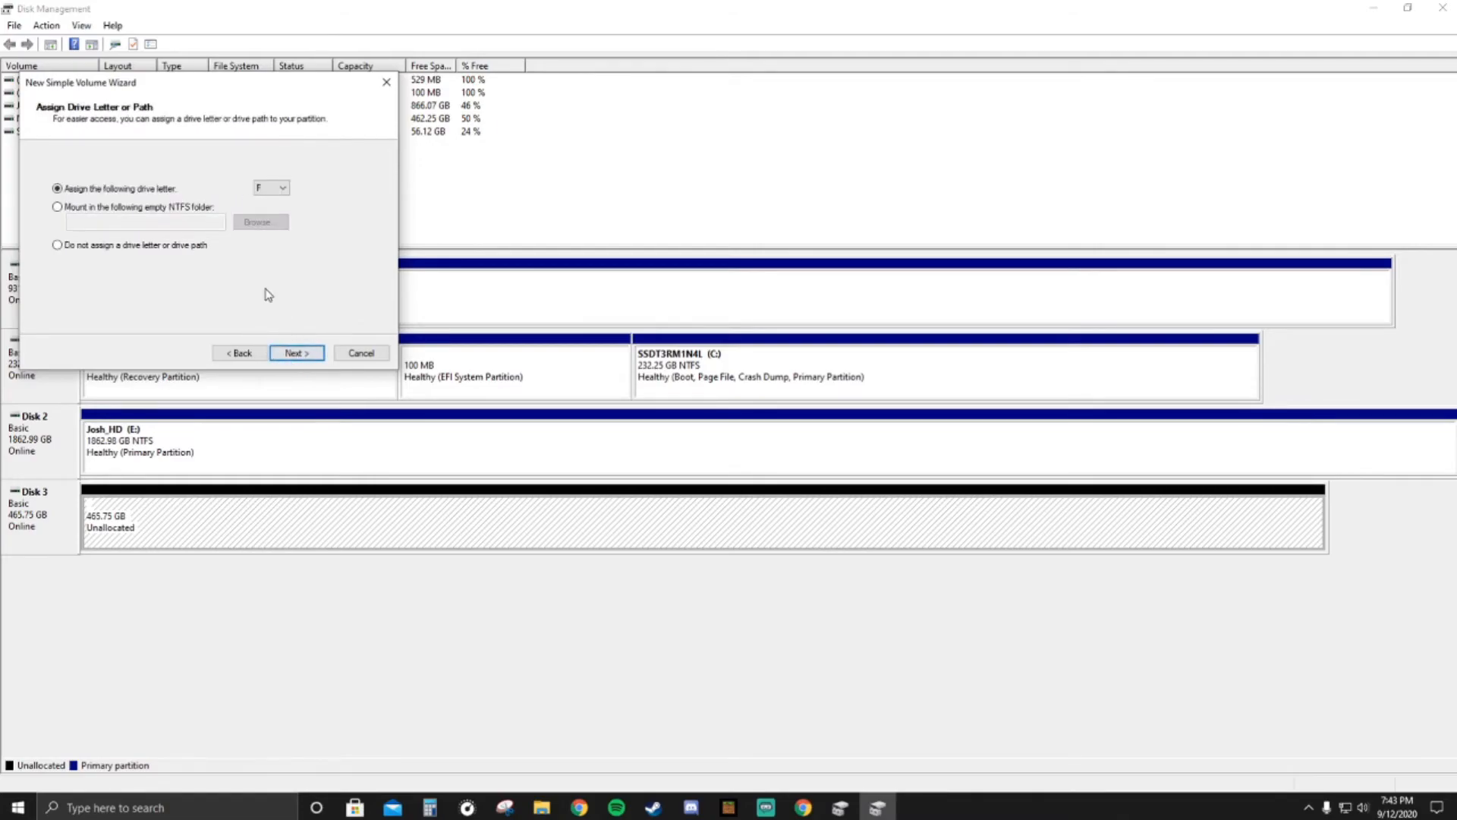
{"action": "left_click", "coordinate": [296, 353]}
{"action": "left_click", "coordinate": [294, 353]}
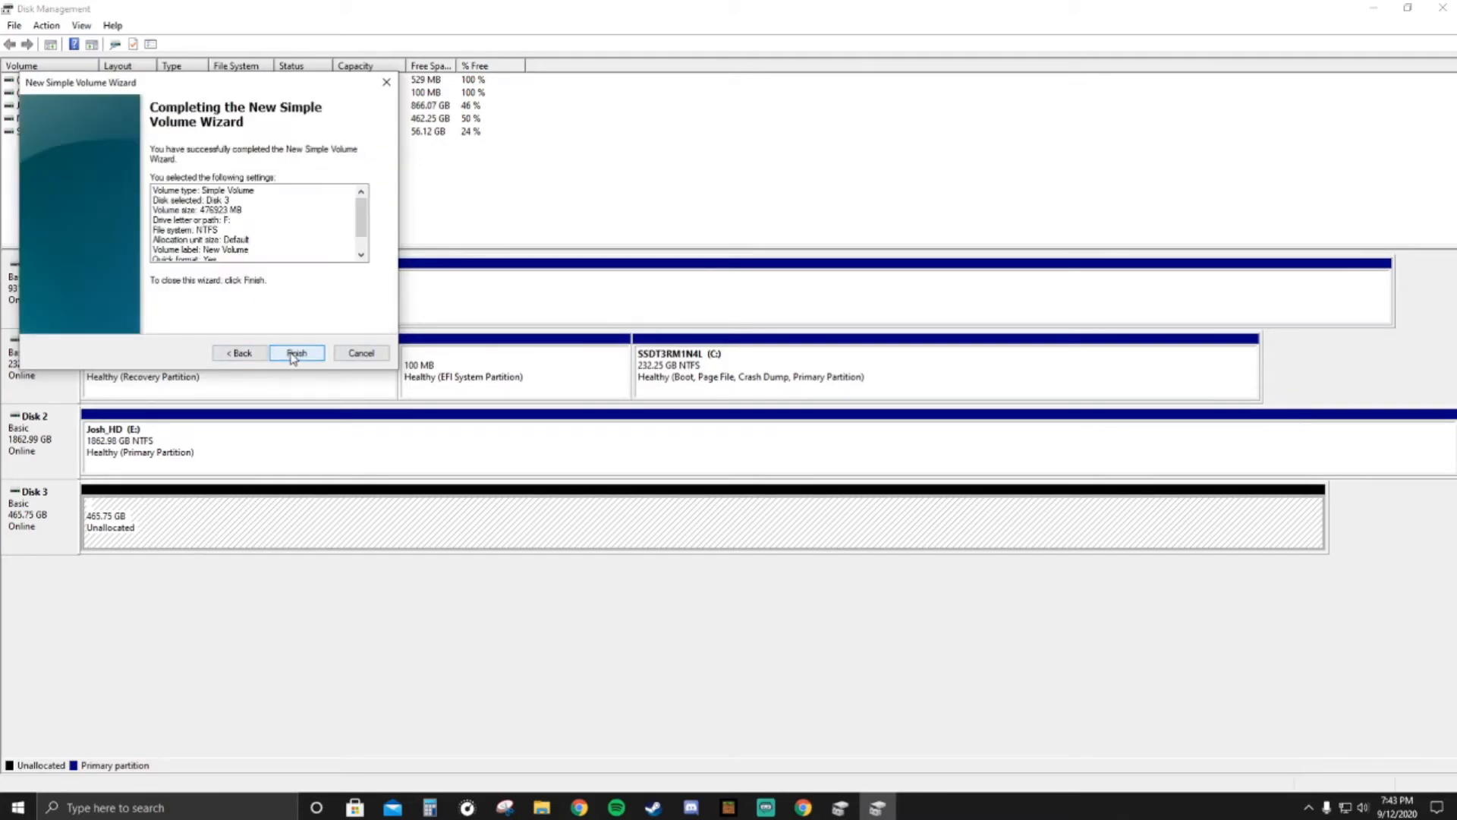
{"action": "left_click", "coordinate": [296, 353]}
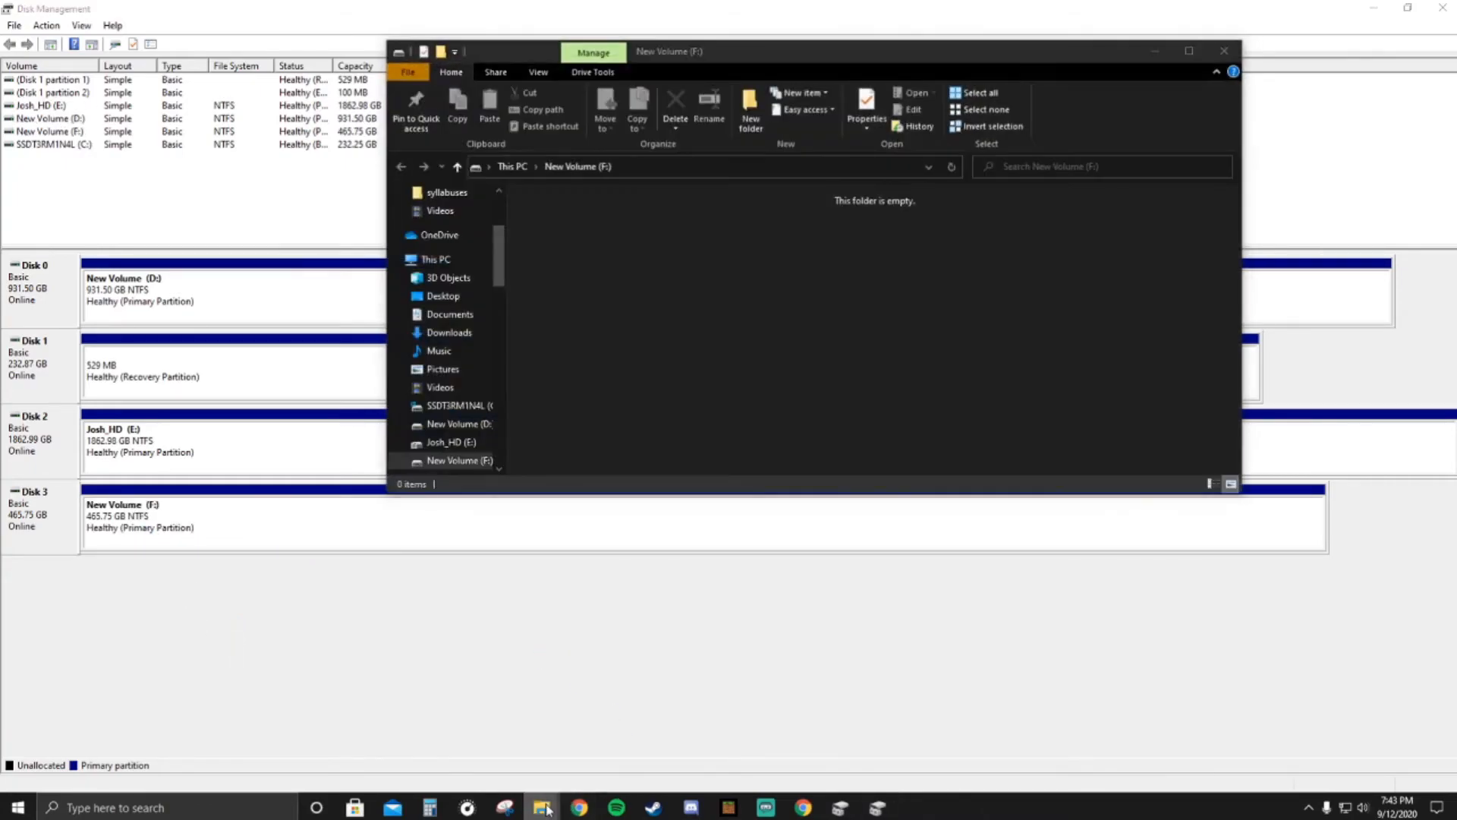
- Open the New Volume (F:) drive from This PC in File Explorer to check its contents
{"action": "left_click", "coordinate": [484, 726]}
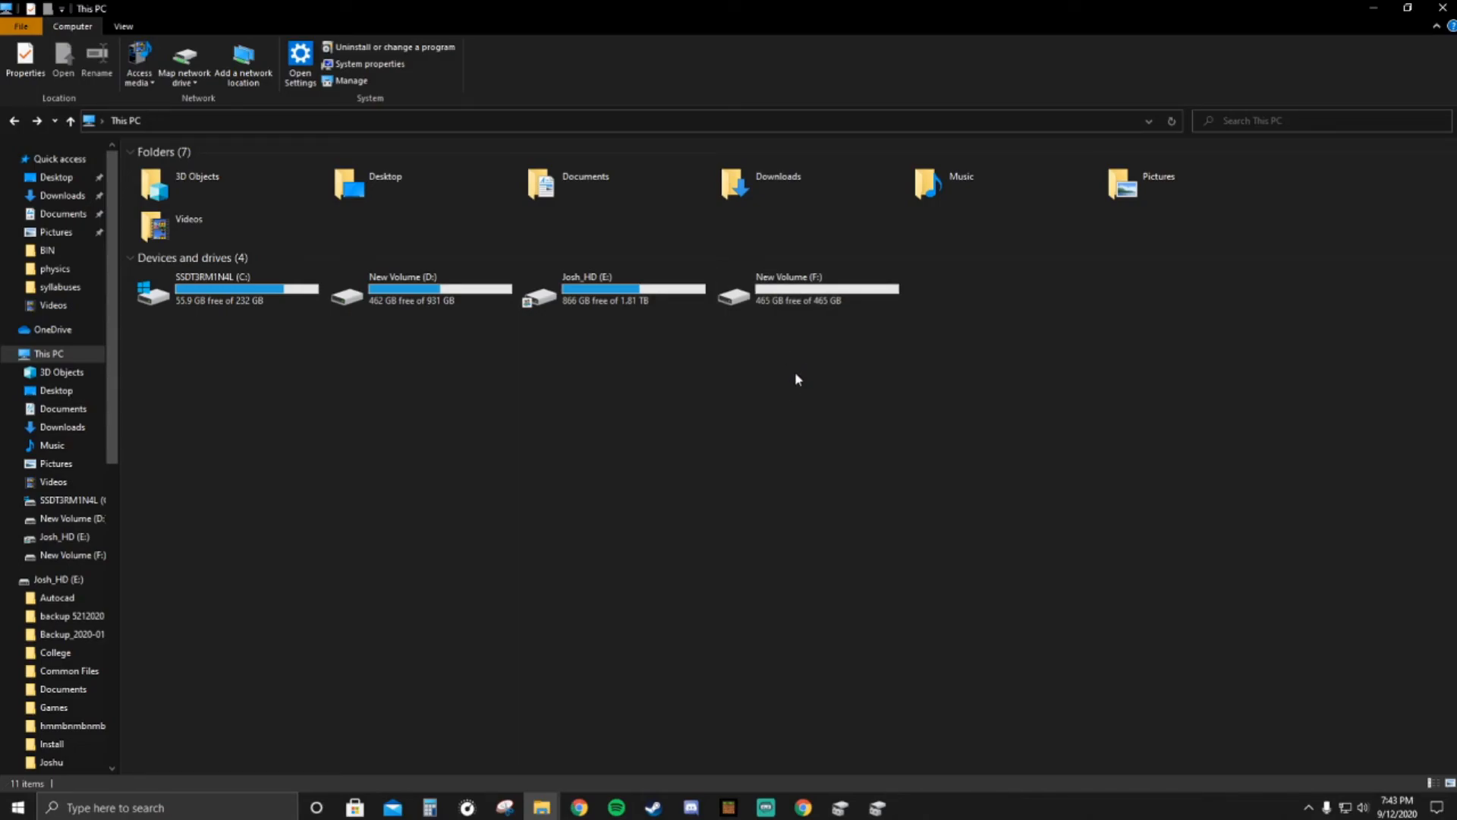
{"action": "double_click", "coordinate": [806, 298]}
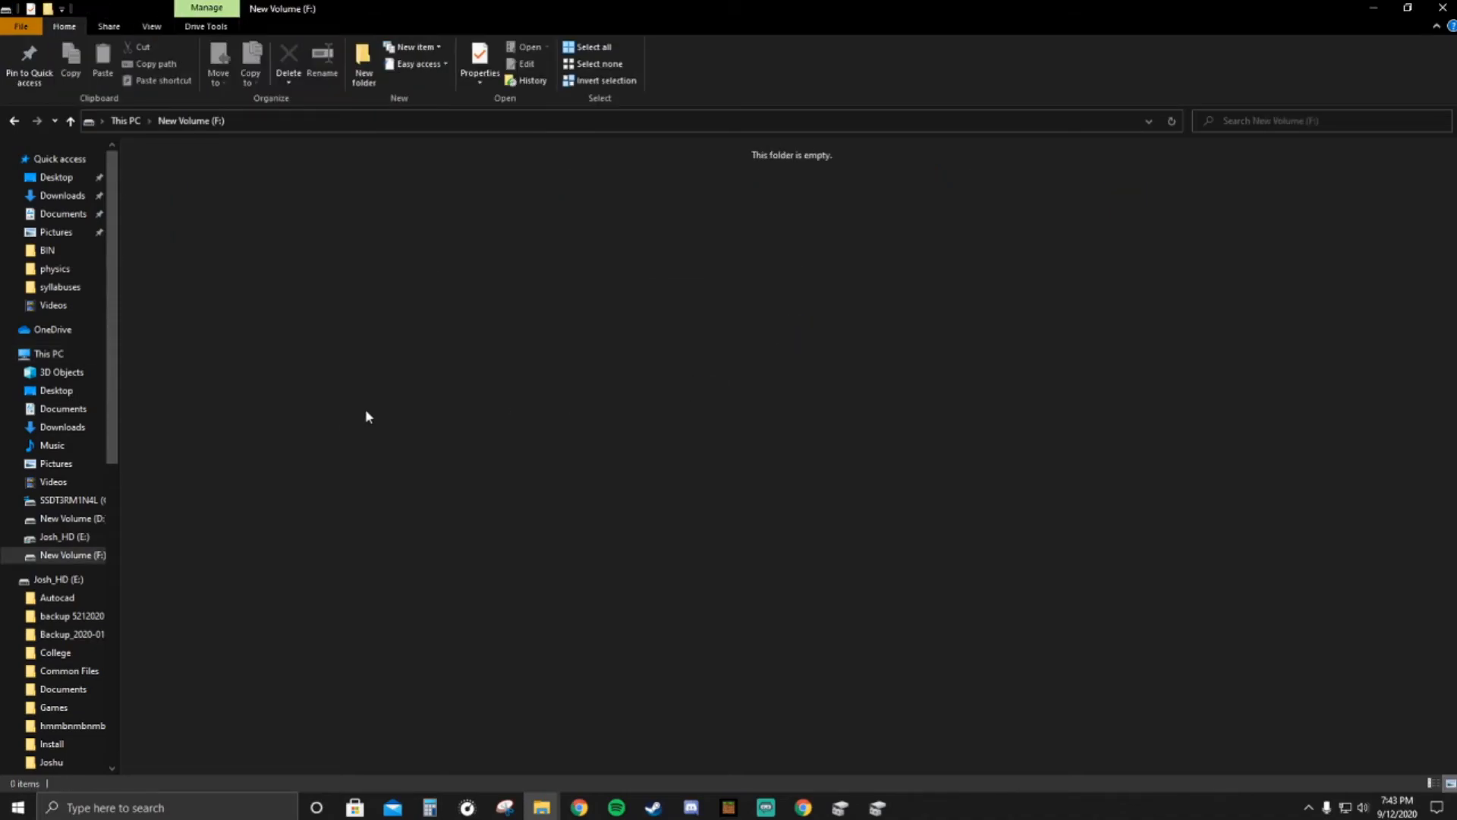